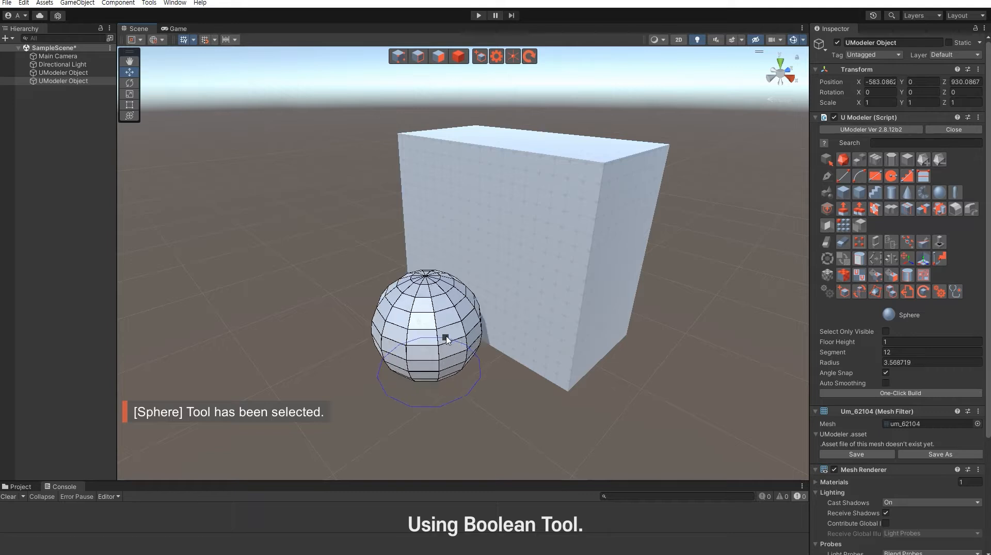
Step: Move the sphere up and back until it is partly embedded in the front of the box
click(841, 406)
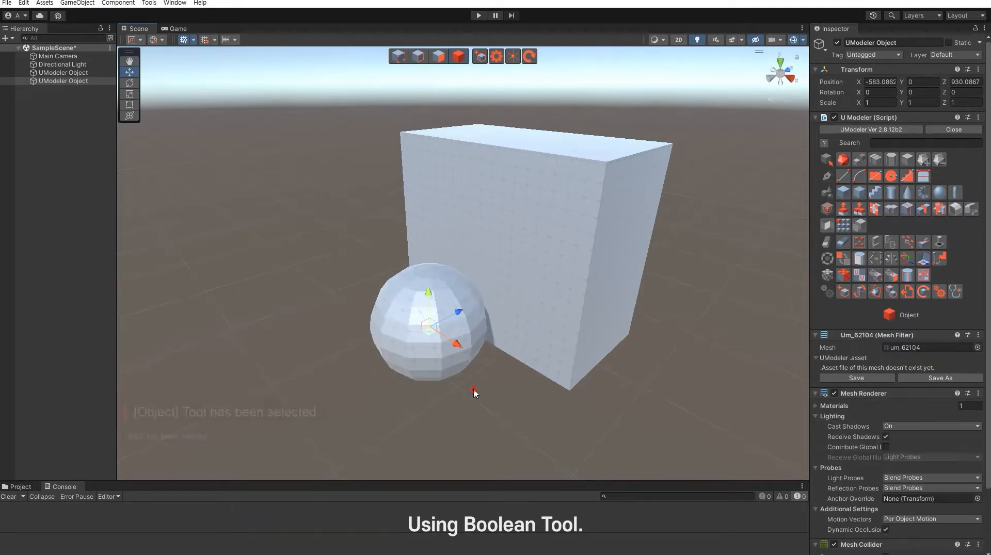
click(424, 327)
drag(424, 326, 457, 246)
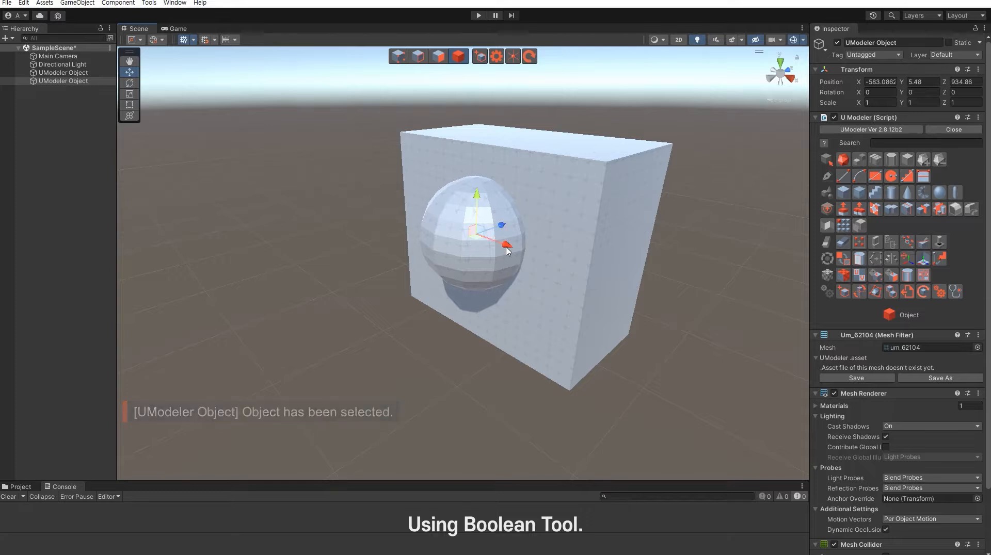
Step: Select the sphere and the box together and subtract the sphere with a Boolean to leave a round cavity
shift+click(565, 351)
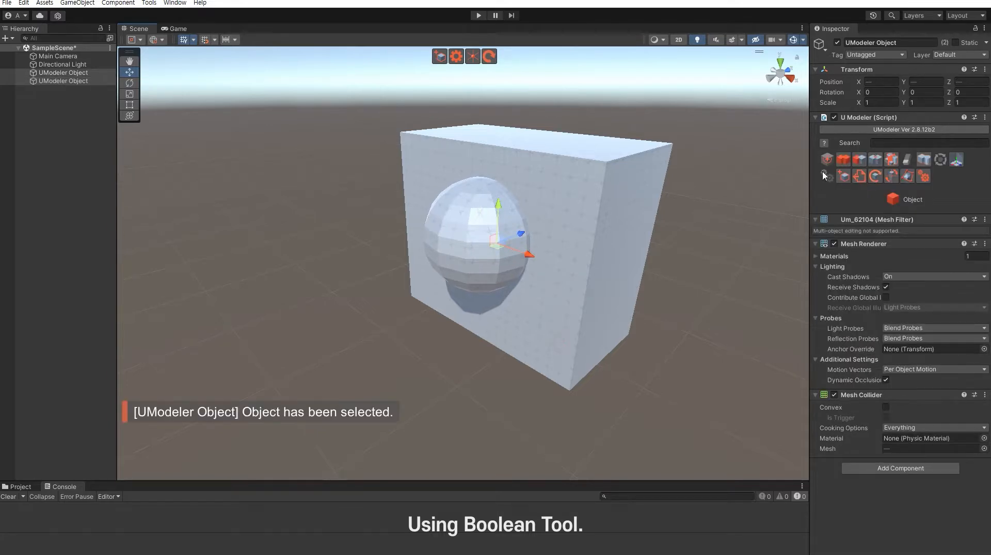
click(859, 161)
click(691, 341)
Step: In polygon mode, move the box's two side faces inward to narrow the block around the cavity
right_drag(472, 327, 563, 290)
click(560, 342)
key(shift+3)
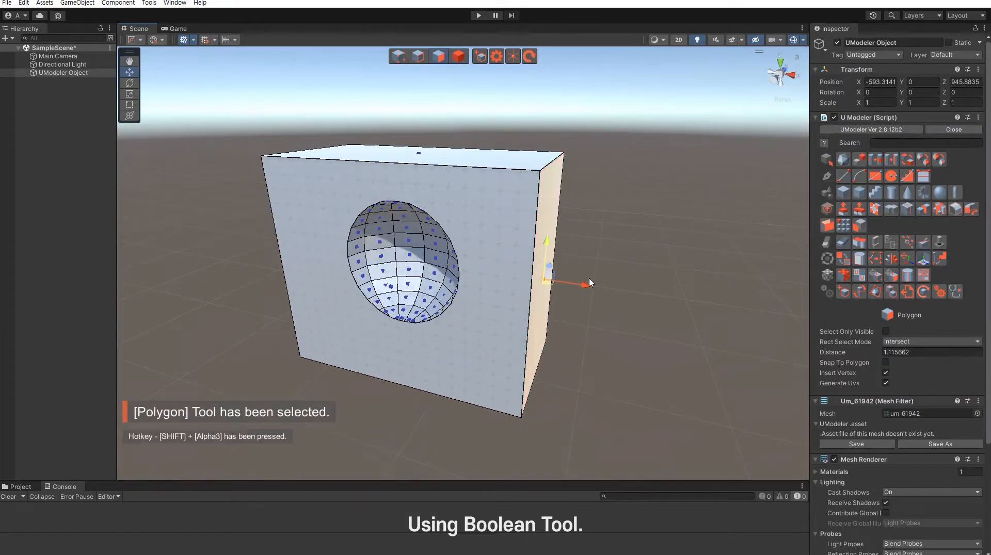
right_drag(536, 339, 526, 312)
click(411, 318)
drag(449, 280, 508, 272)
Step: Select the block's upper vertices together with all cavity vertices and move them down
right_drag(508, 272, 393, 264)
key(shift+1)
drag(272, 122, 596, 358)
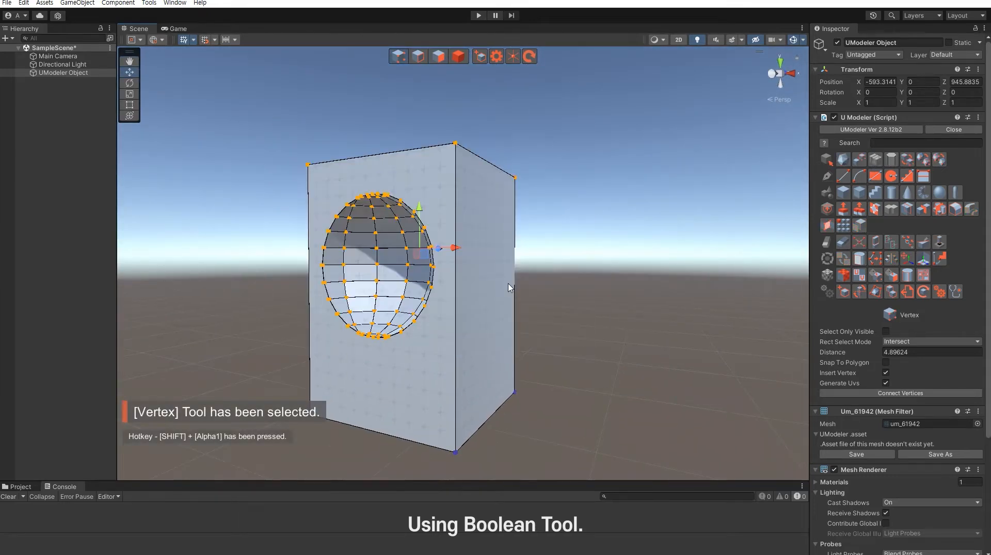
drag(422, 229, 432, 260)
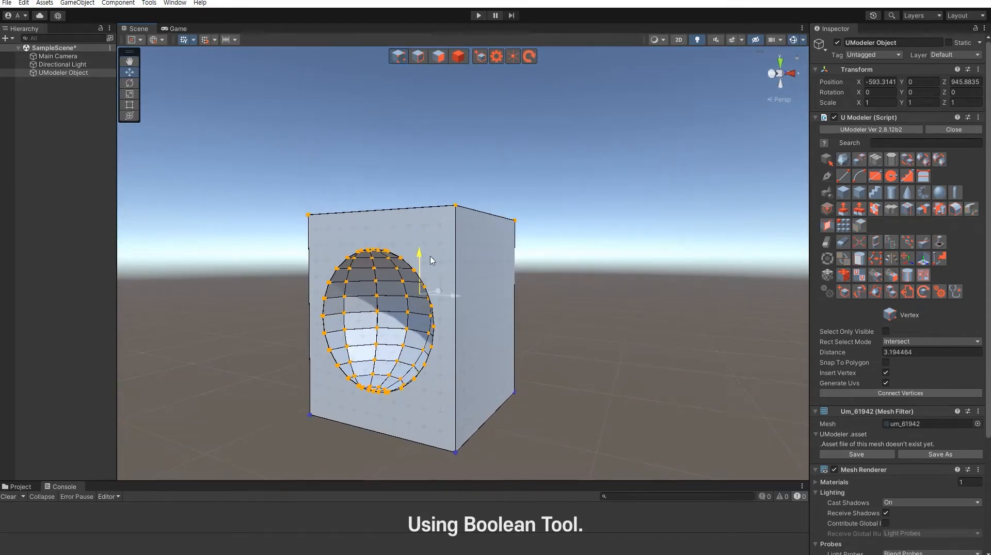
Step: In polygon mode, move the block's back face toward the front to make the block thinner
alt+drag(601, 288, 348, 339)
key(shift+3)
click(443, 332)
alt+drag(443, 332, 505, 313)
key(w)
key(a)
right_drag(505, 313, 508, 309)
drag(551, 258, 489, 247)
Step: In edge mode, move the bottom back edge outward so the block's back slopes
key(shift+2)
click(412, 247)
alt+drag(538, 341, 394, 340)
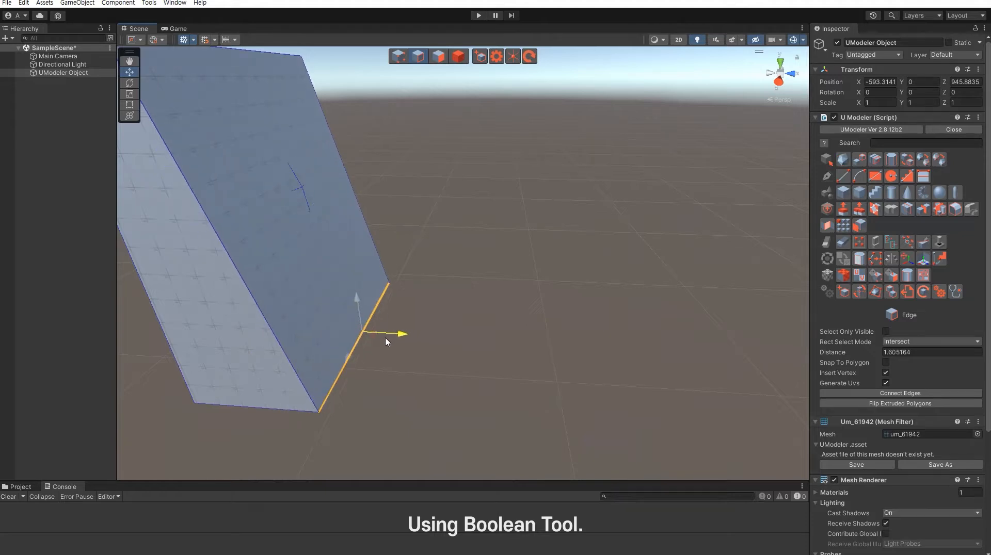
Step: In polygon mode, move the sloped back face slightly outward and clear the selection
key(shift+3)
click(287, 293)
drag(349, 219, 363, 218)
click(469, 320)
Step: Select the block's flat outer polygons, leaving out the polygons of the spherical cavity
key(s)
right_drag(470, 321, 563, 343)
key(a)
key(w)
key(Escape)
click(502, 361)
click(432, 346)
key(shift+3)
right_drag(438, 354, 455, 282)
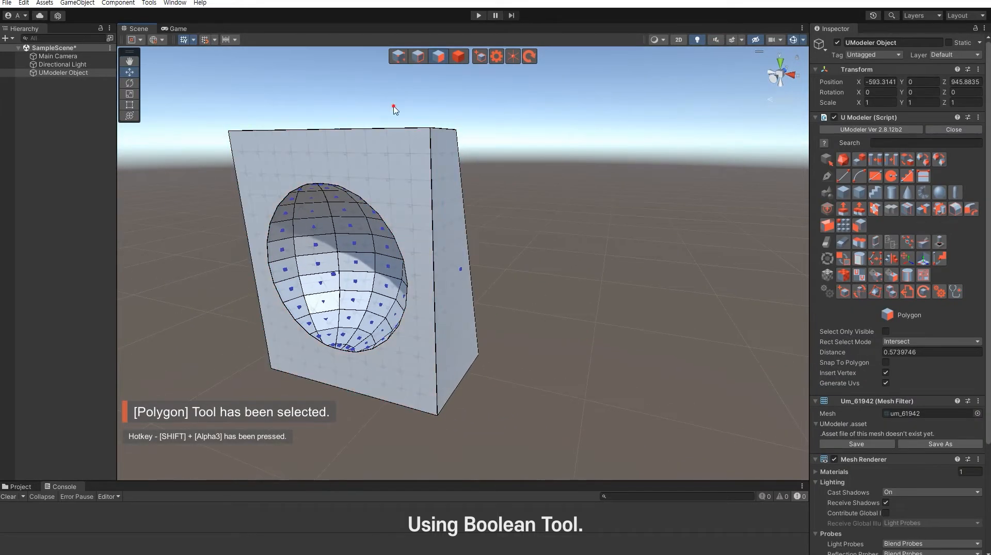
drag(387, 101, 474, 155)
key(a)
right_drag(365, 388, 479, 398)
right_drag(464, 345, 296, 356)
key(s)
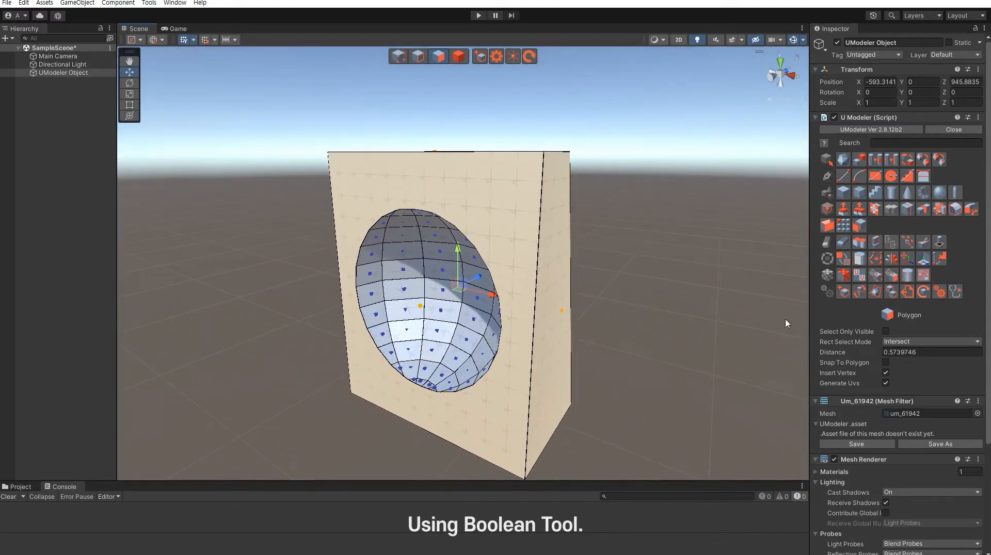
Step: Invert the selection to the cavity polygons and assign them to a new smoothing group slot
click(908, 163)
click(908, 277)
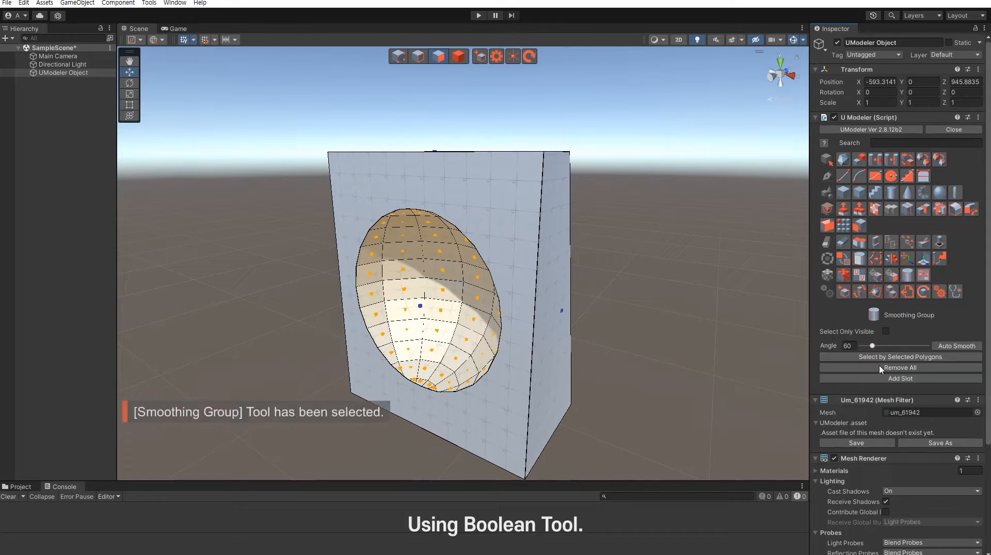
click(870, 380)
click(672, 346)
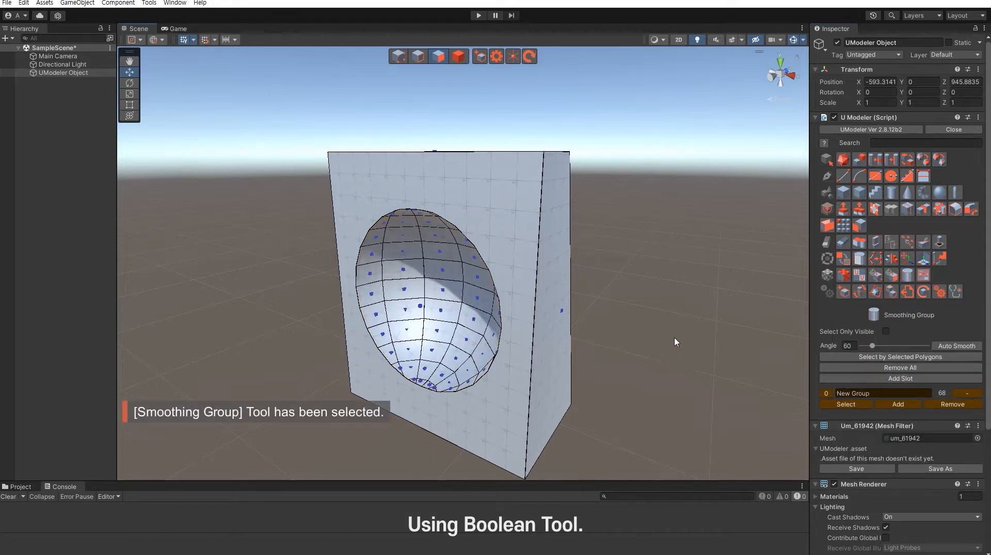
key(Escape)
click(668, 339)
right_drag(656, 346, 641, 332)
key(d)
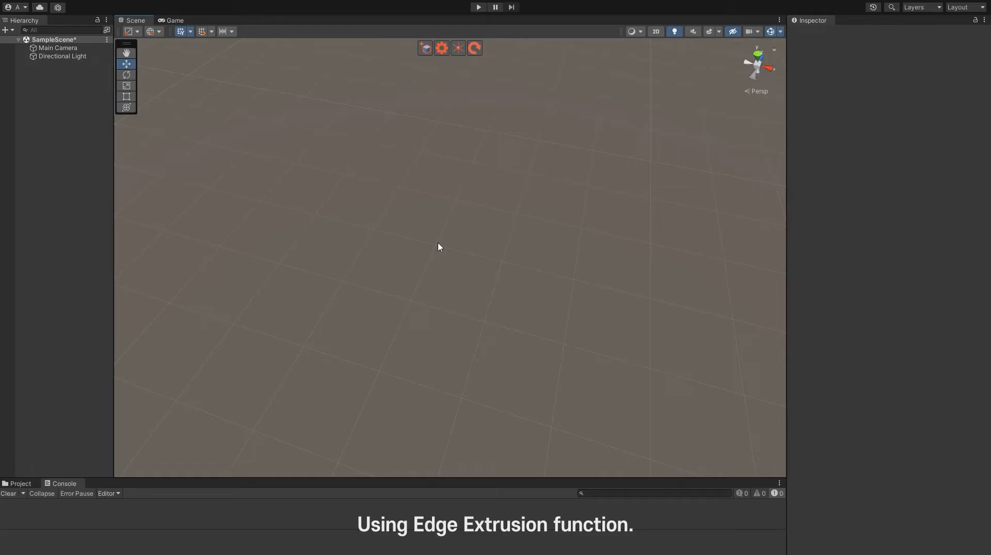
Step: Create a new UModeler object in the empty scene and build a sphere in it
click(425, 49)
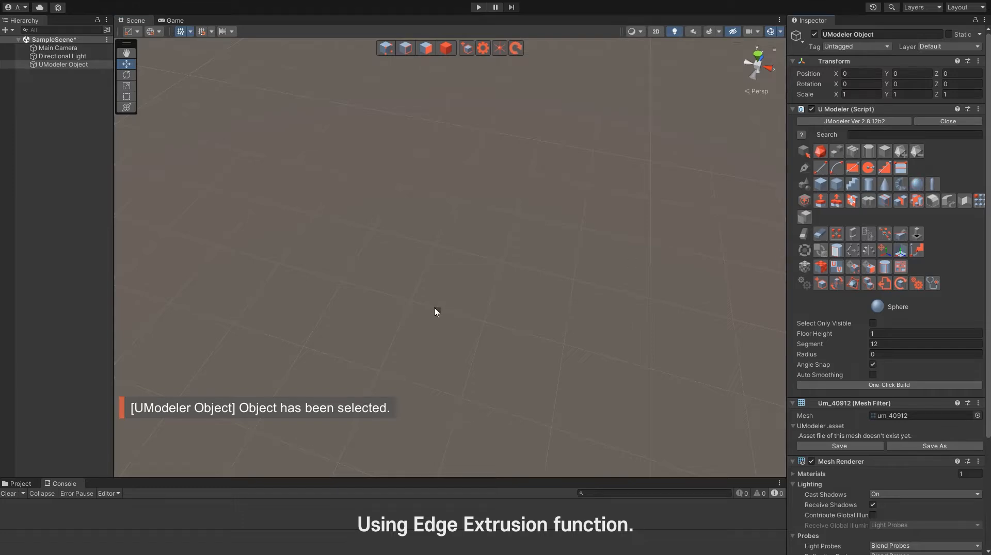
drag(419, 287, 364, 297)
click(830, 396)
Step: Select the polygons of one half of the sphere and delete them to leave an open hemisphere
alt+drag(504, 258, 516, 341)
right_drag(517, 340, 526, 341)
key(shift+3)
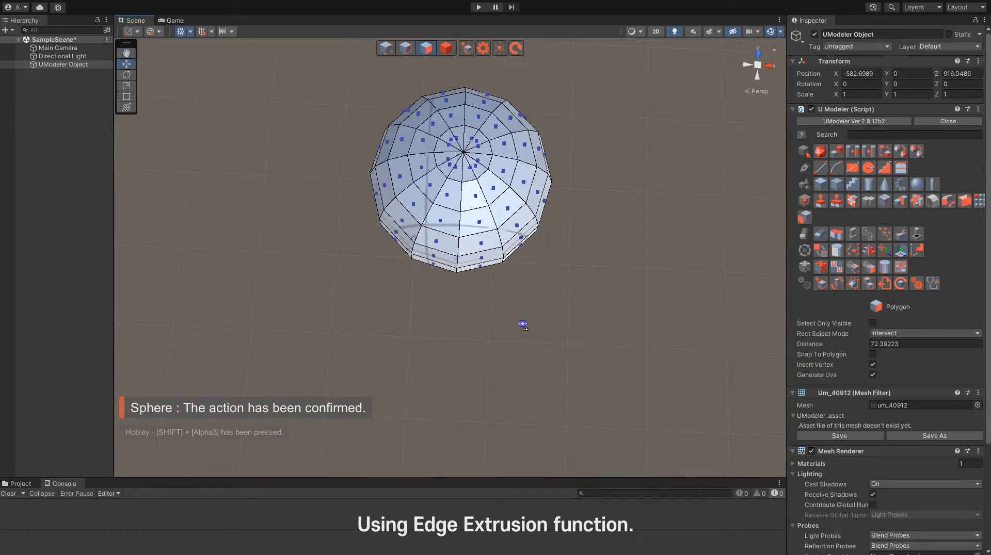
middle_drag(522, 325, 523, 394)
scroll(612, 396, up, 6)
drag(674, 423, 496, 124)
middle_drag(516, 423, 518, 259)
alt+drag(518, 259, 416, 312)
key(Delete)
Step: Select all polygons of the hemisphere and flip them to face the inside of the bowl
alt+drag(511, 347, 404, 365)
drag(274, 141, 629, 422)
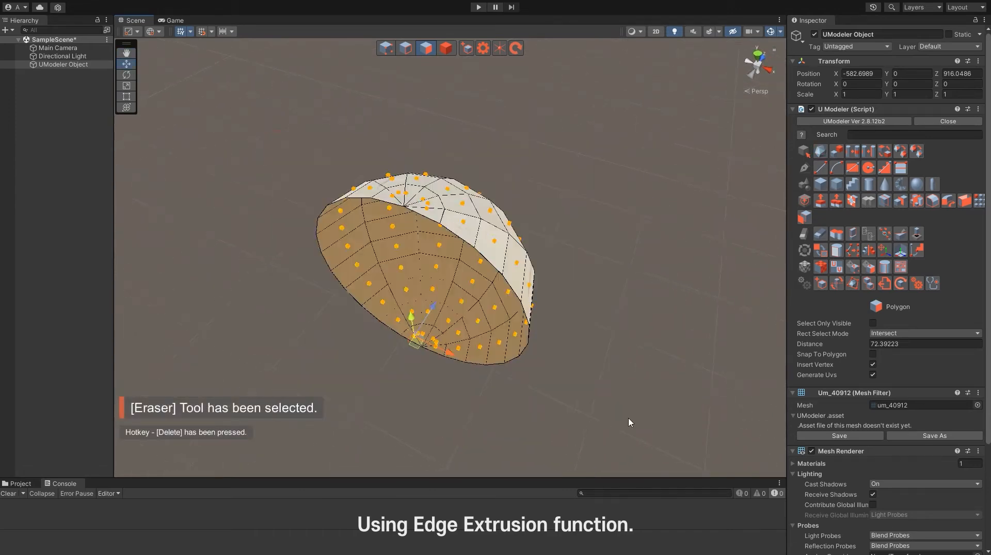
click(821, 267)
alt+drag(637, 288, 528, 358)
Step: Select the whole hemisphere and scale it along its depth axis
drag(573, 403, 228, 112)
alt+drag(289, 206, 473, 310)
key(r)
click(489, 311)
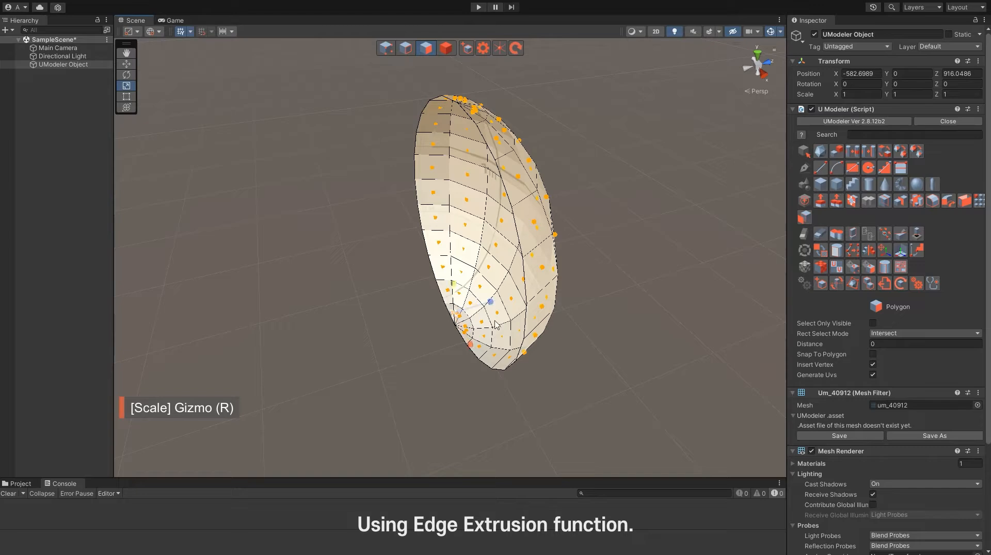
key(w)
click(491, 371)
right_drag(491, 372, 509, 356)
Step: In edge mode, select the bowl's rim edges along the left side and the bottom
key(Escape)
click(370, 324)
right_drag(370, 324, 497, 314)
click(496, 312)
right_drag(488, 352, 587, 365)
key(shift+2)
double_click(576, 313)
right_drag(576, 314, 416, 375)
double_click(359, 309)
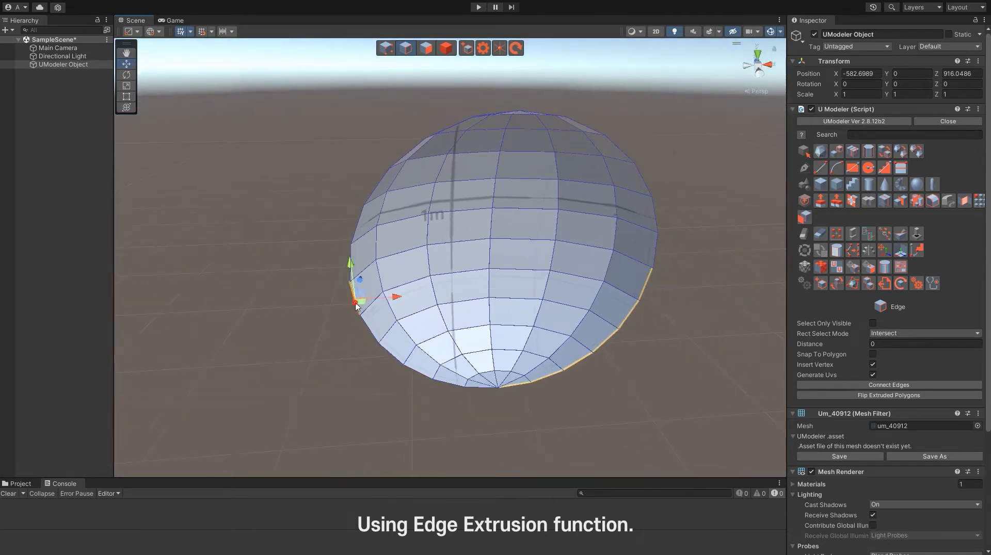
shift+click(368, 330)
shift+click(390, 355)
shift+click(456, 387)
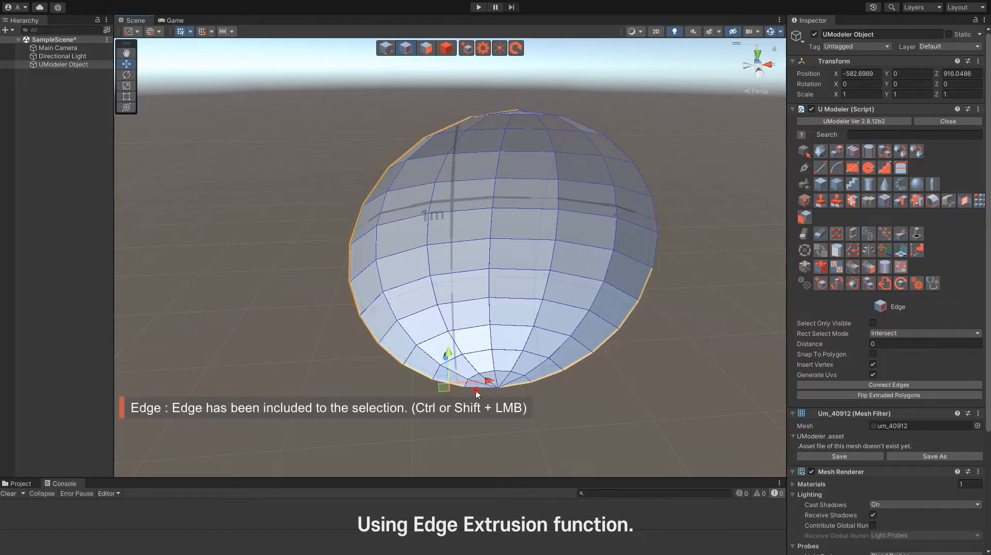
Step: Add the rim edges along the bowl's upper right to the selection to complete the loop
right_drag(641, 327, 677, 249)
scroll(676, 250, up, 2)
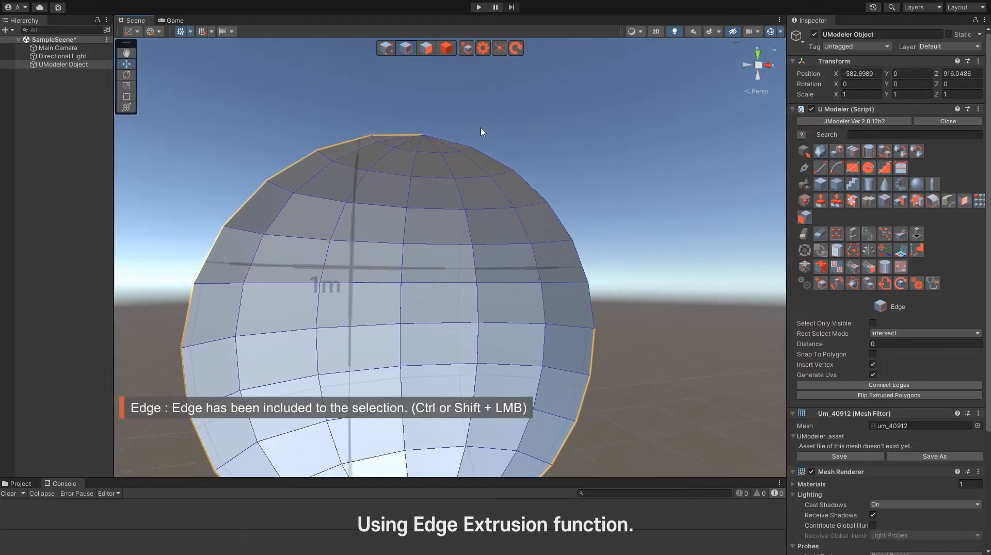
shift+click(461, 149)
shift+click(500, 165)
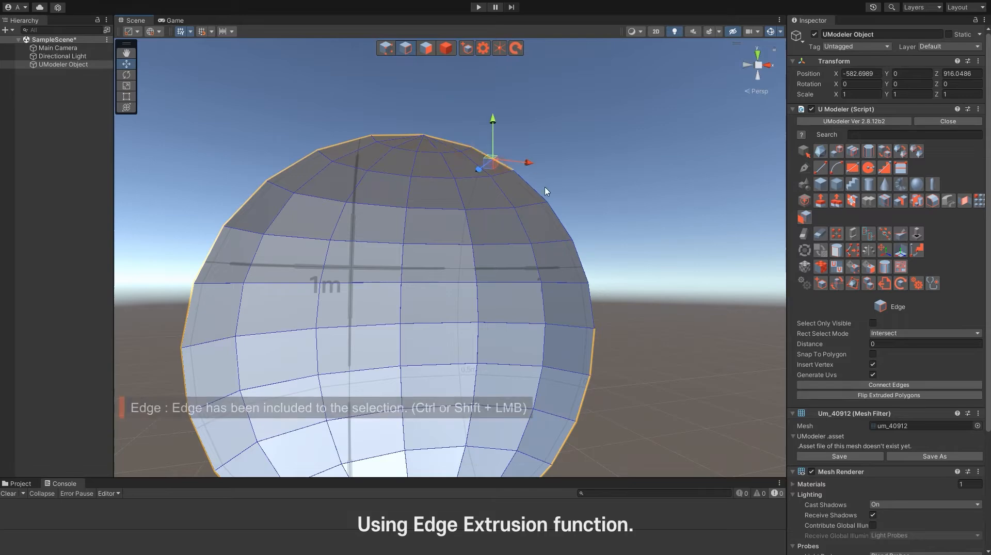
shift+click(562, 229)
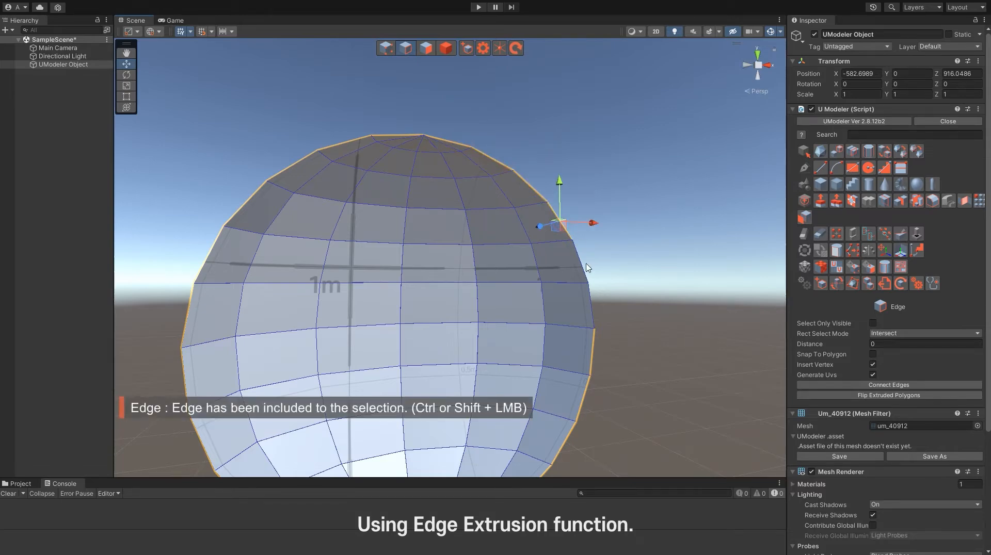
shift+click(582, 266)
shift+click(591, 301)
Step: Set the gizmo position to Center and extrude the selected rim edges outward by scaling to form a flat ring
key(s)
right_drag(611, 257, 492, 203)
key(w)
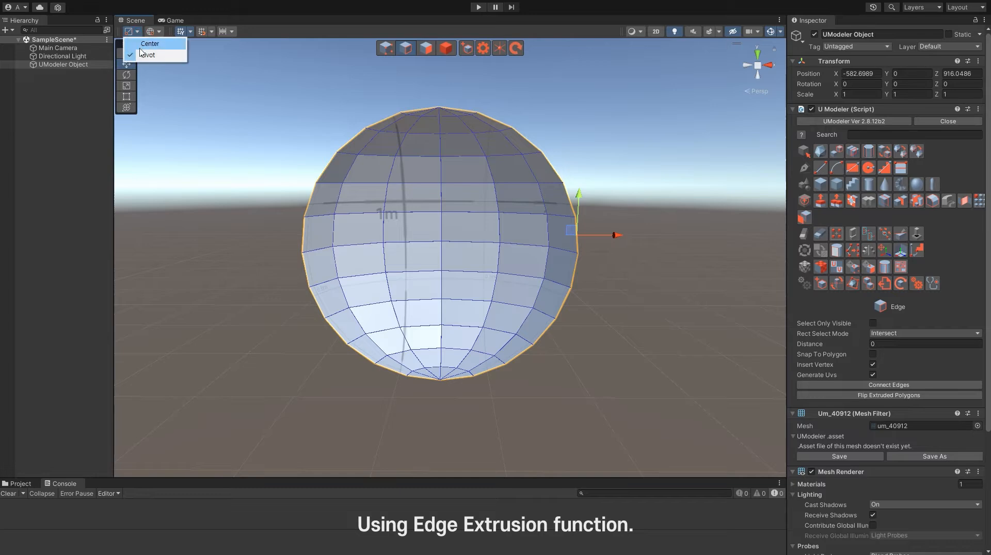
right_drag(452, 260, 406, 297)
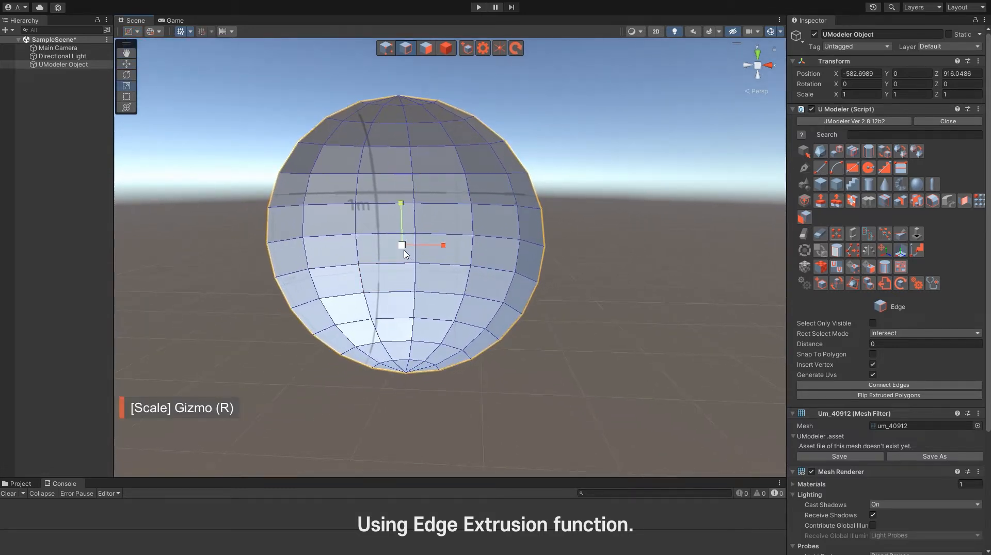
shift+drag(404, 248, 417, 246)
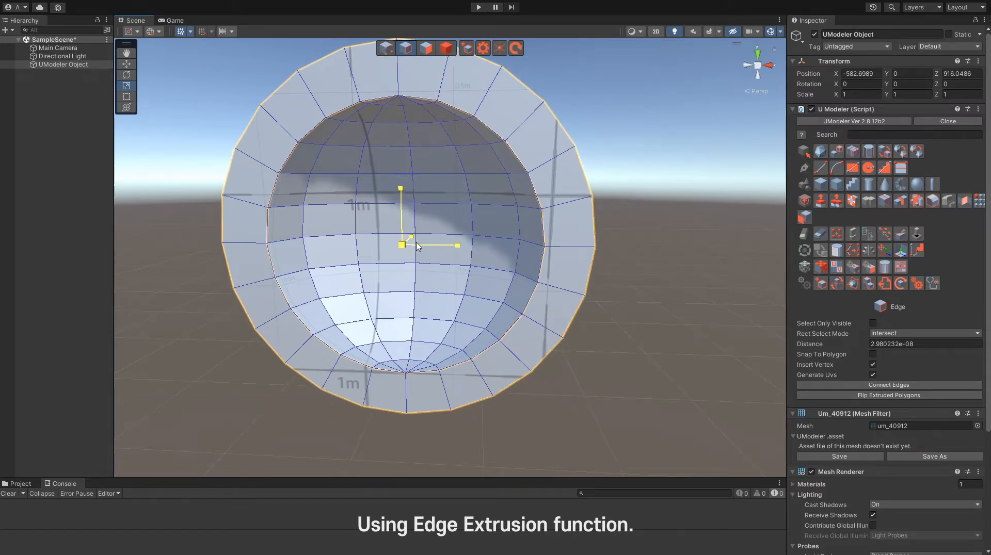
mouse_move(451, 285)
right_down()
mouse_move(444, 274)
mouse_move(433, 285)
right_up()
drag(435, 283, 437, 279)
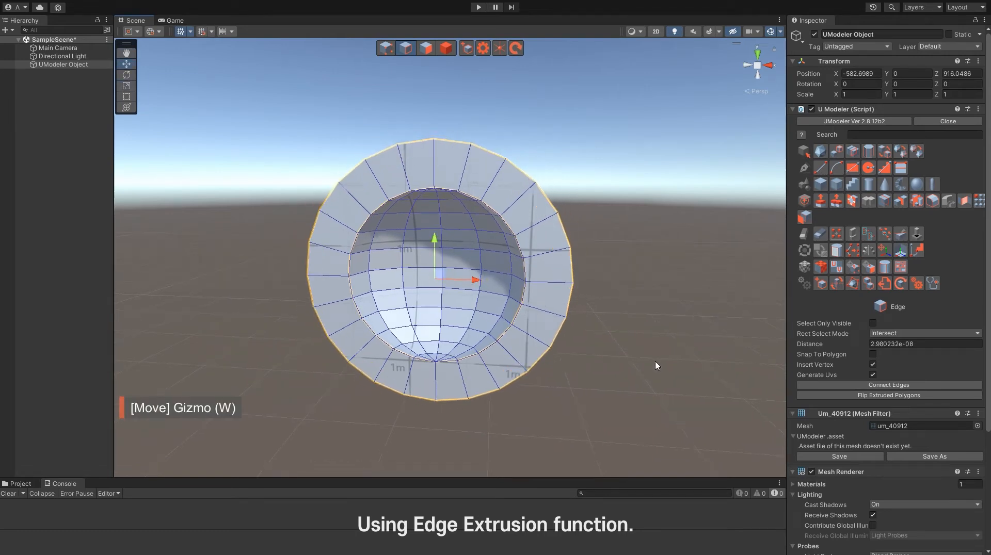
Step: In vertex mode, select the outer vertices along the left side of the flat ring
right_drag(317, 376, 330, 387)
click(591, 411)
right_drag(591, 411, 359, 312)
key(shift+1)
drag(373, 127, 454, 196)
shift+drag(280, 179, 385, 325)
right_drag(307, 318, 315, 343)
shift+drag(260, 257, 349, 343)
shift+drag(413, 420, 340, 343)
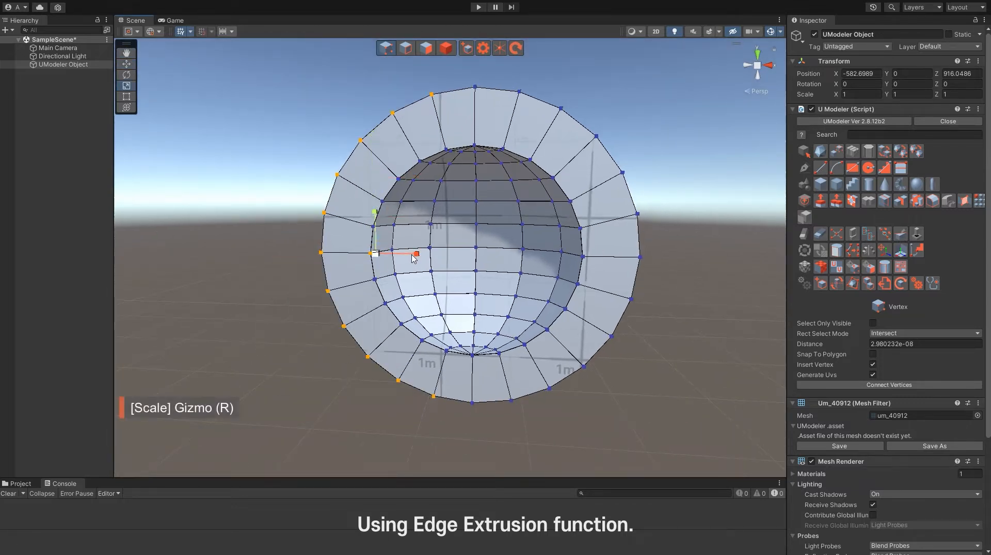
Step: Try to flatten the selected left-hand vertices into a vertical line and move it outward
drag(414, 258, 214, 238)
key(w)
drag(420, 260, 380, 266)
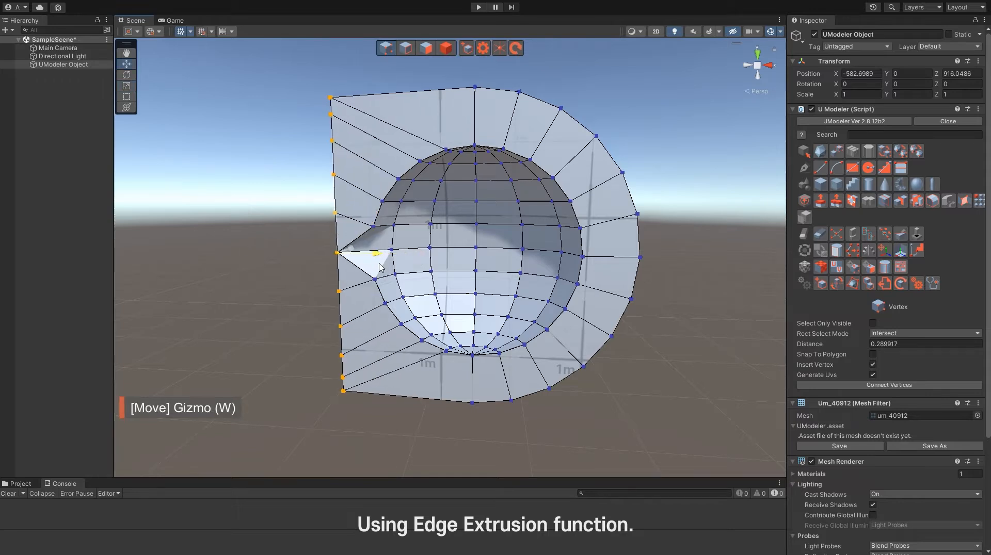
key(ctrl+z)
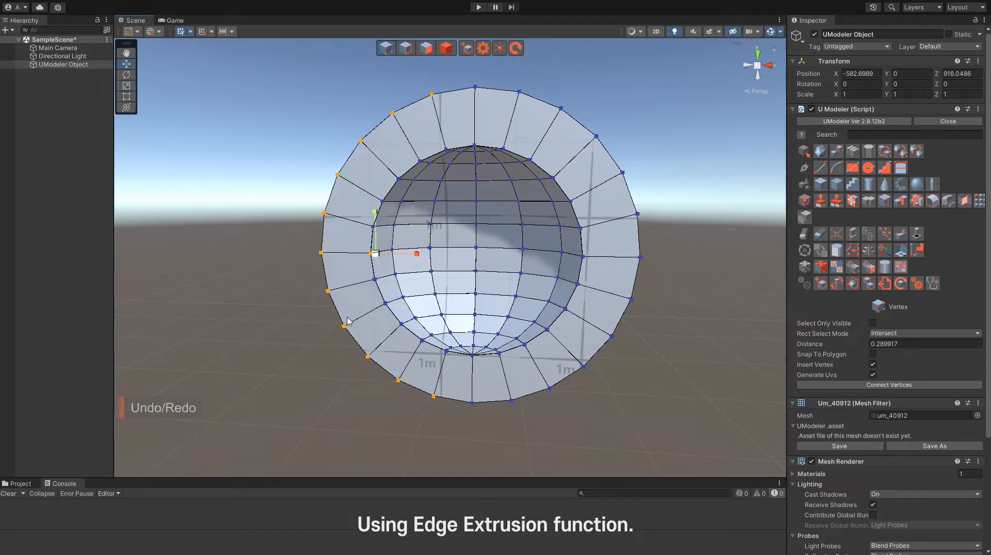
Step: Deselect the inner rim vertex, flatten the ring's left outer vertices into a vertical line and move it outward
shift+click(368, 255)
drag(413, 258, 235, 250)
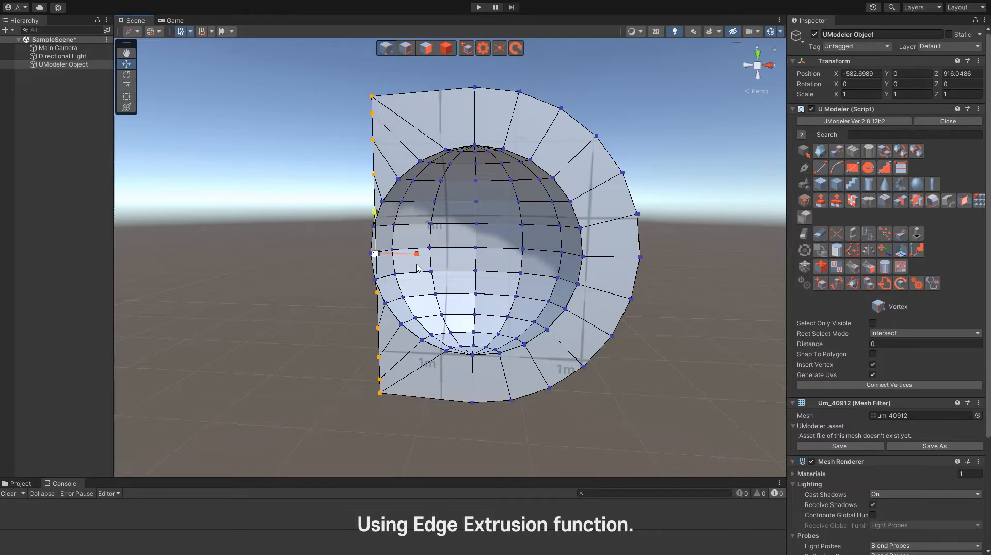
right_drag(372, 199, 366, 208)
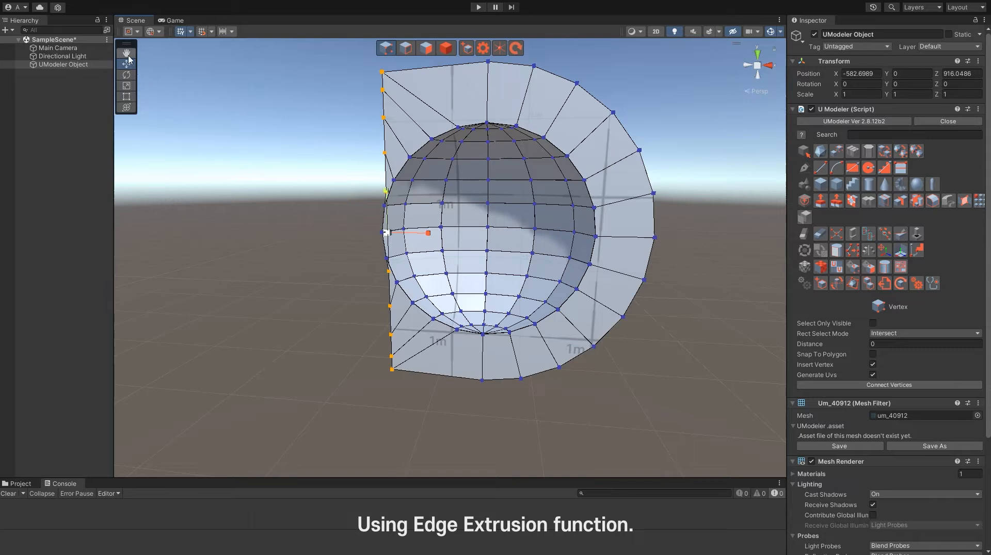
click(126, 76)
drag(420, 235, 388, 234)
Step: Select the outer vertices along the right side of the ring, from near its top to near its bottom
right_drag(347, 199, 396, 158)
key(e)
drag(480, 197, 480, 197)
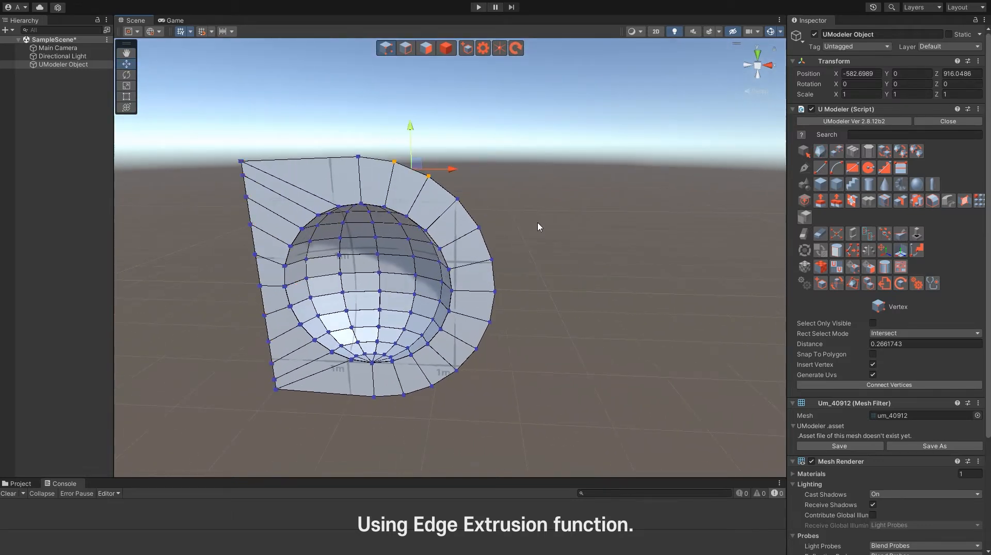
shift+drag(446, 233, 448, 235)
shift+drag(525, 228, 484, 356)
shift+drag(479, 398, 425, 368)
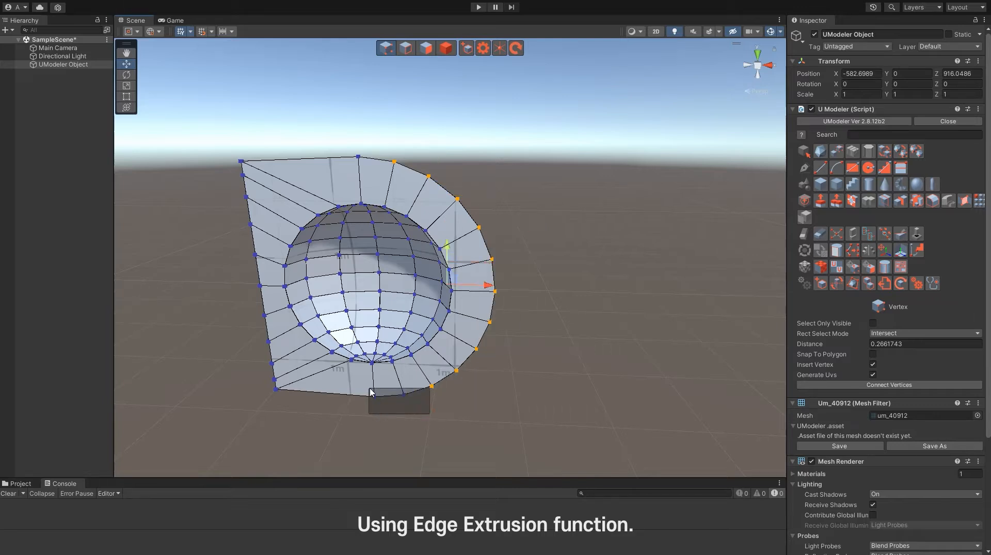
Step: Flatten the selected right-hand vertices into a vertical line, position it beside the bowl's rim and clear the selection
drag(490, 296, 380, 288)
key(r)
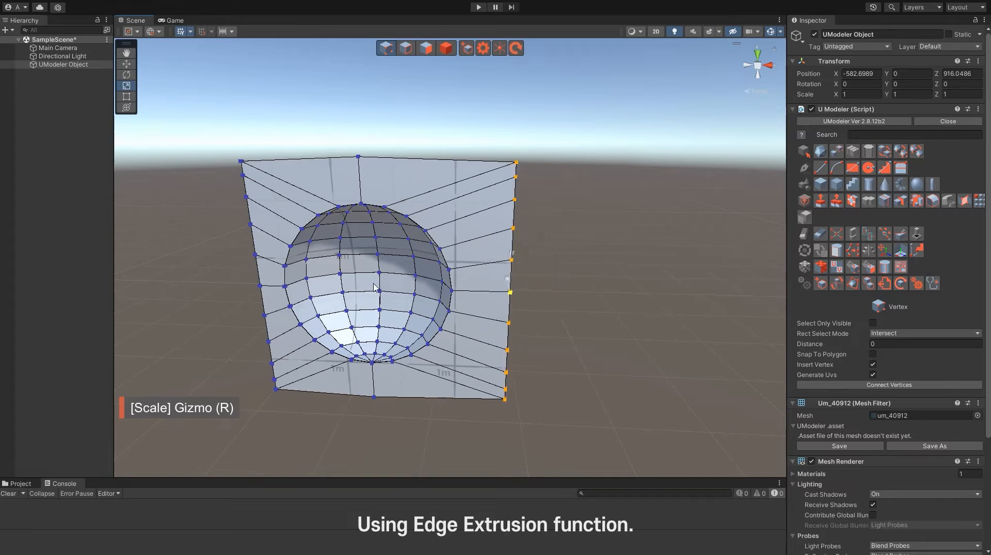
drag(551, 300, 516, 300)
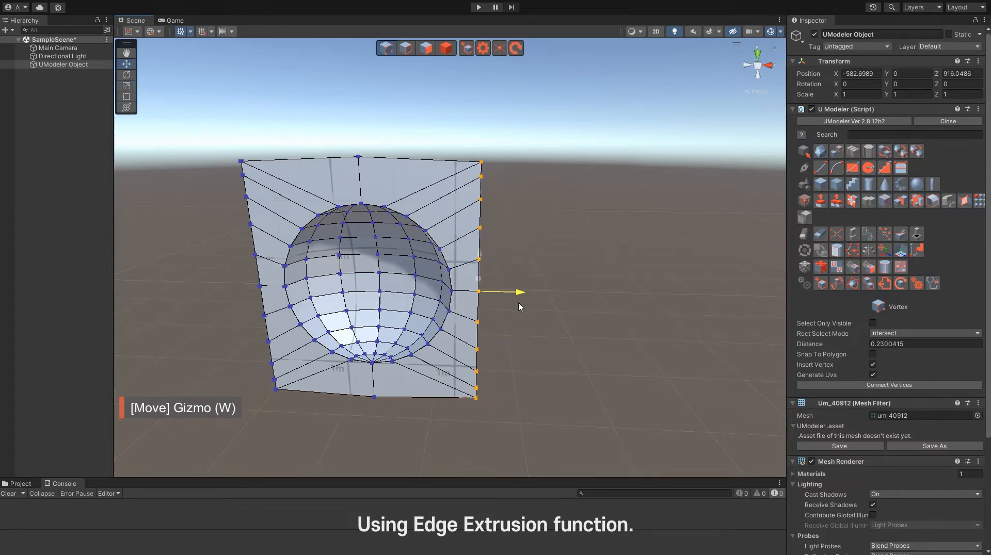
alt+drag(425, 275, 402, 227)
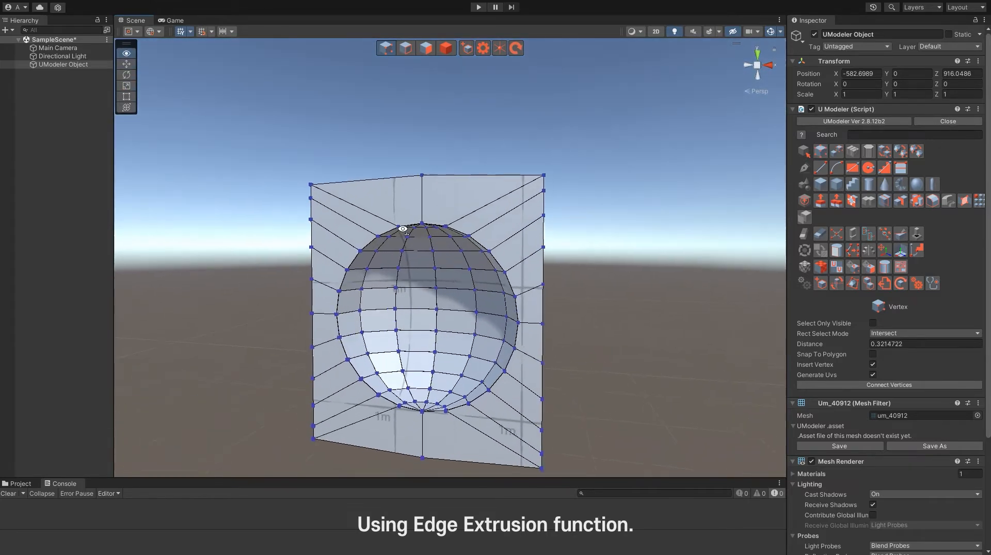
scroll(402, 227, up, 3)
key(shift+2)
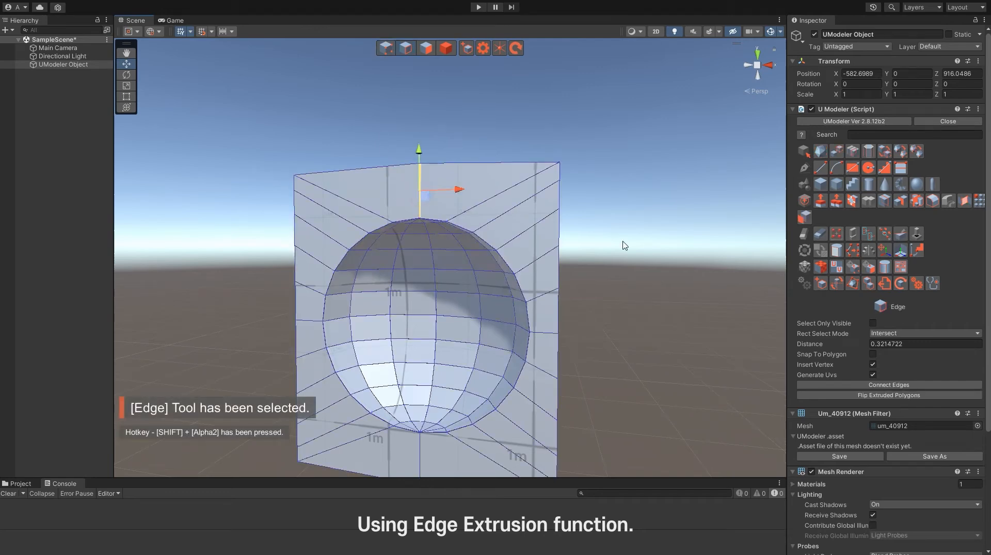
click(821, 237)
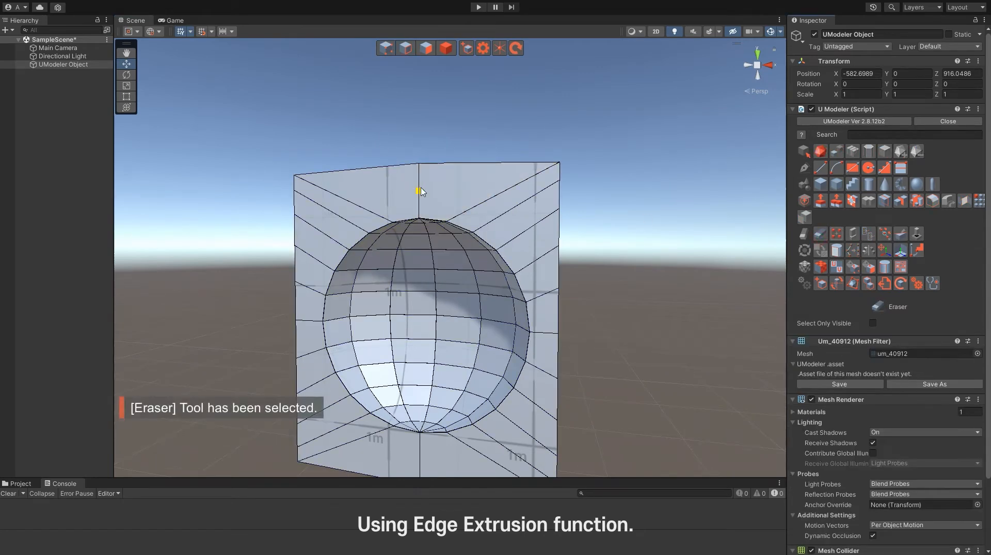
Step: Move the plate's upper and lower middle vertices level with the corners so both outer edges run straight
key(shift+1)
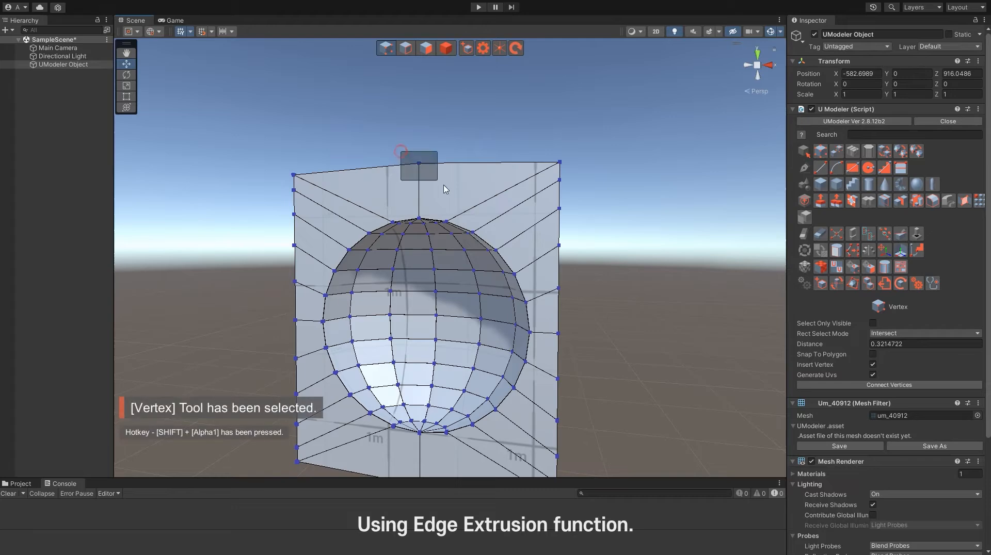
right_drag(500, 135, 467, 199)
scroll(452, 402, down, 2)
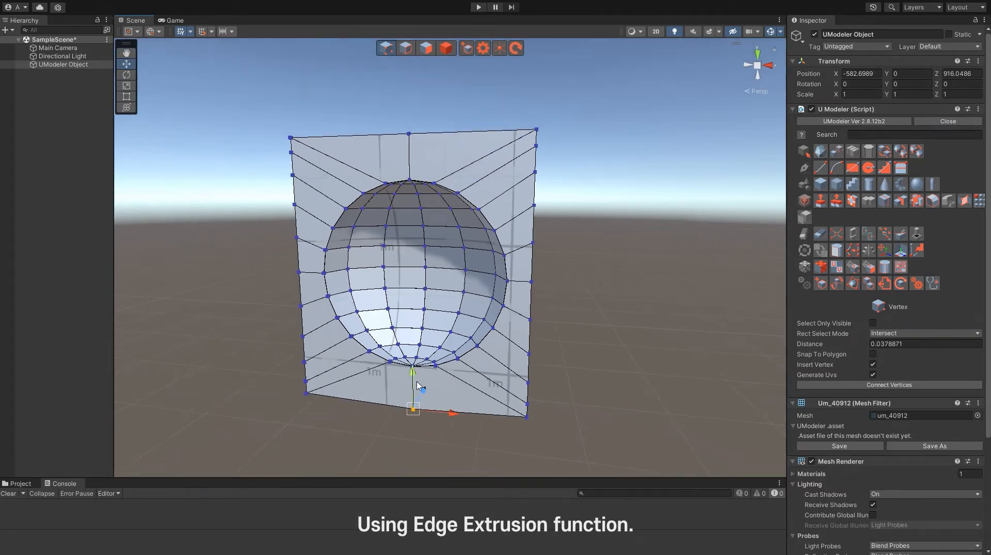
right_drag(338, 415, 342, 415)
key(w)
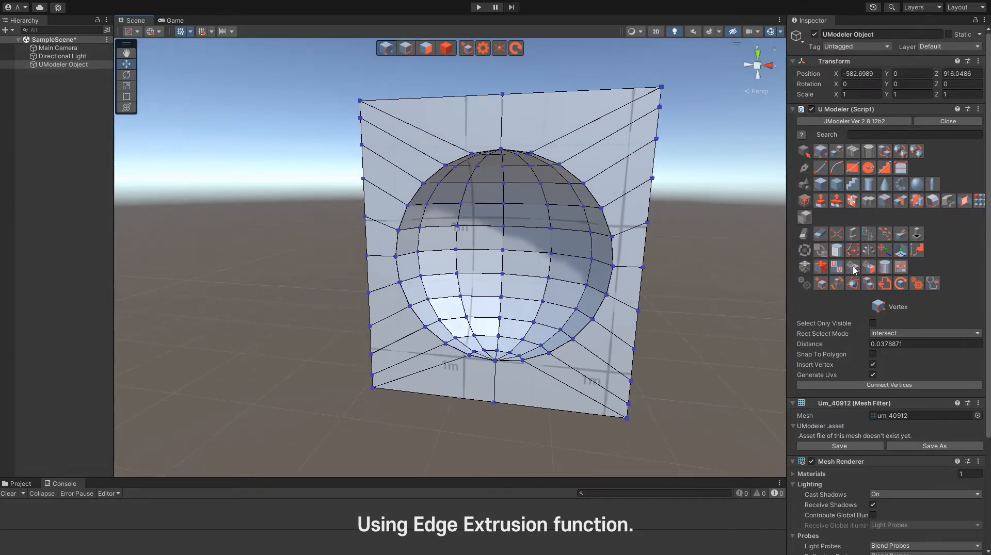
Step: Combine the two lowest vertices on the plate's left side into its lower-left corner, one after the other
key(ctrl+z)
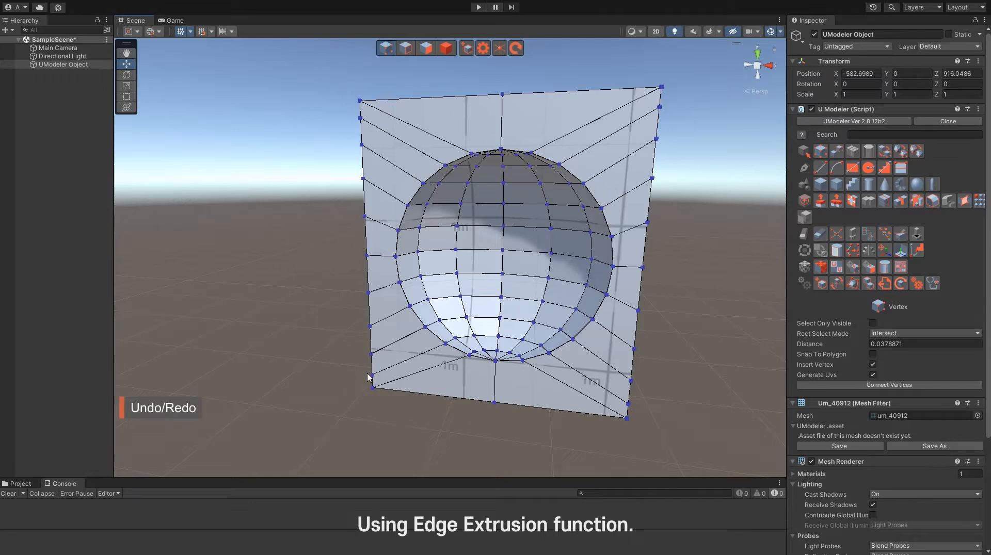
shift+click(372, 386)
click(836, 235)
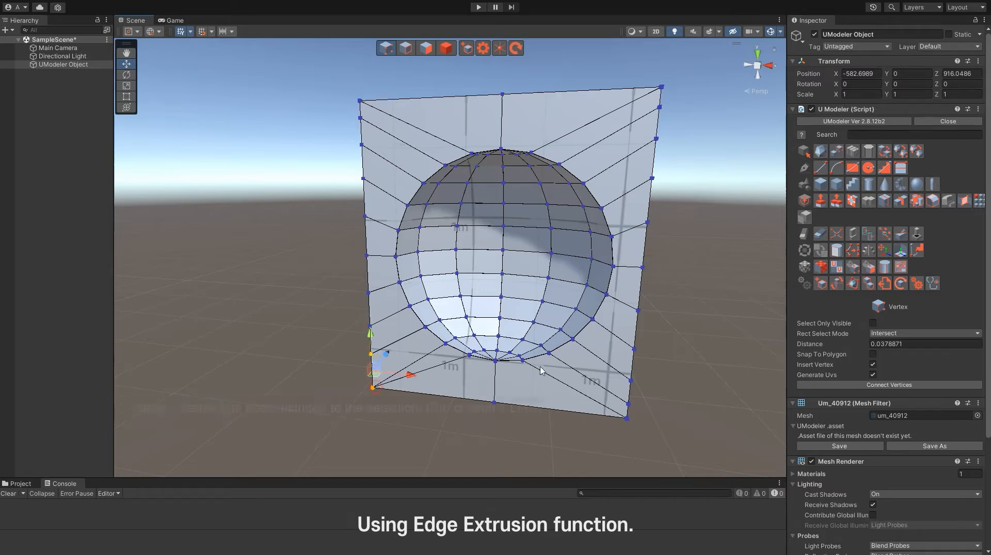
shift+click(373, 387)
click(836, 235)
click(695, 381)
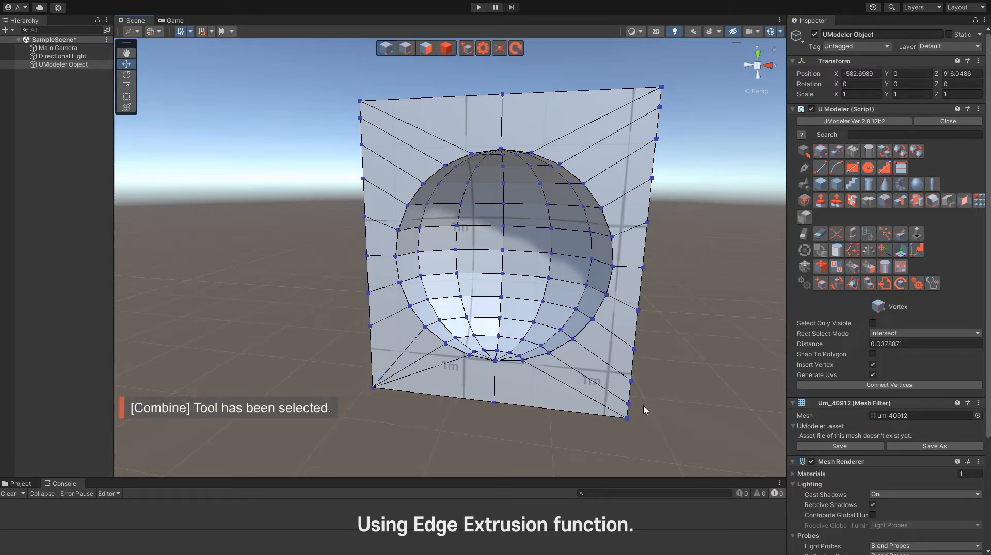
Step: Combine the three lowest vertices on the plate's right side one by one into the lower-right corner
shift+click(627, 419)
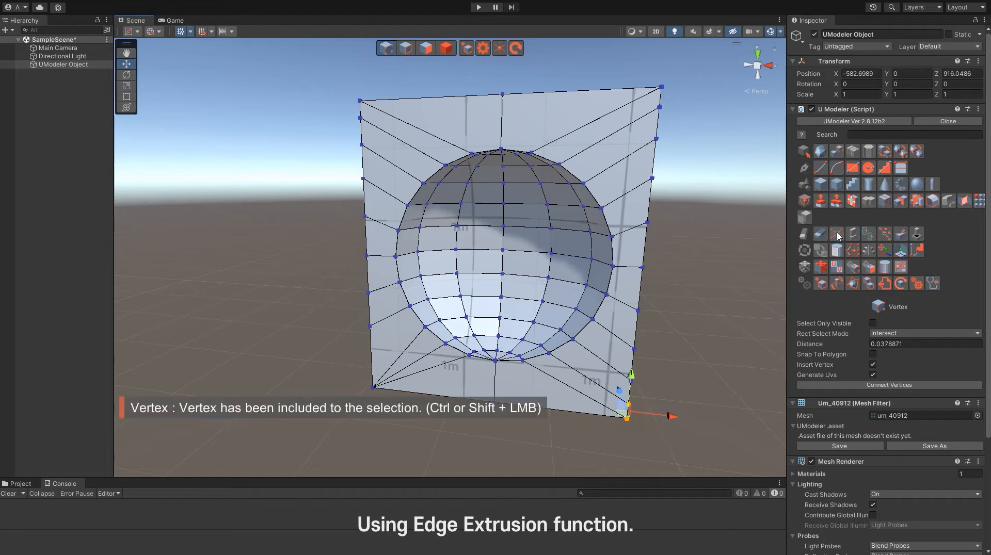
click(837, 237)
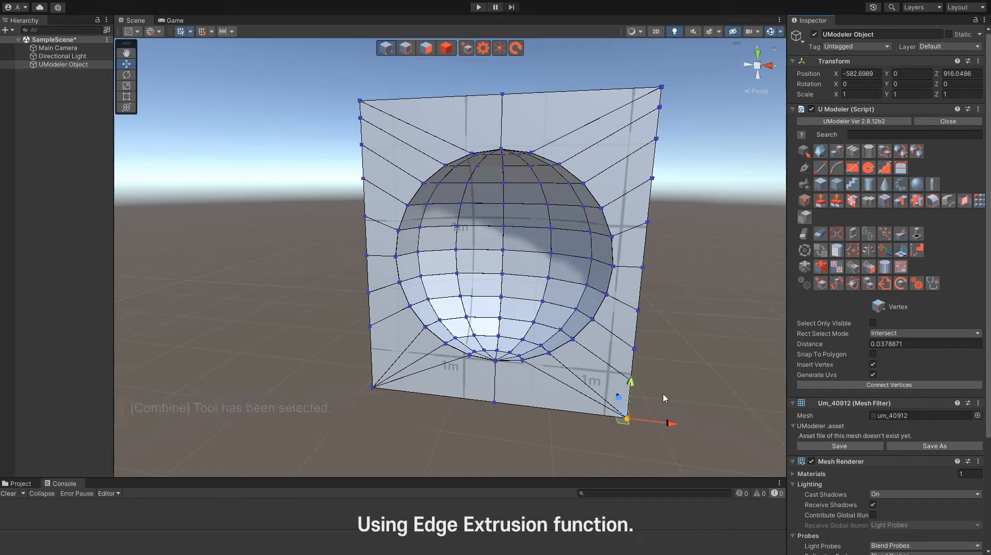
shift+click(626, 419)
click(836, 237)
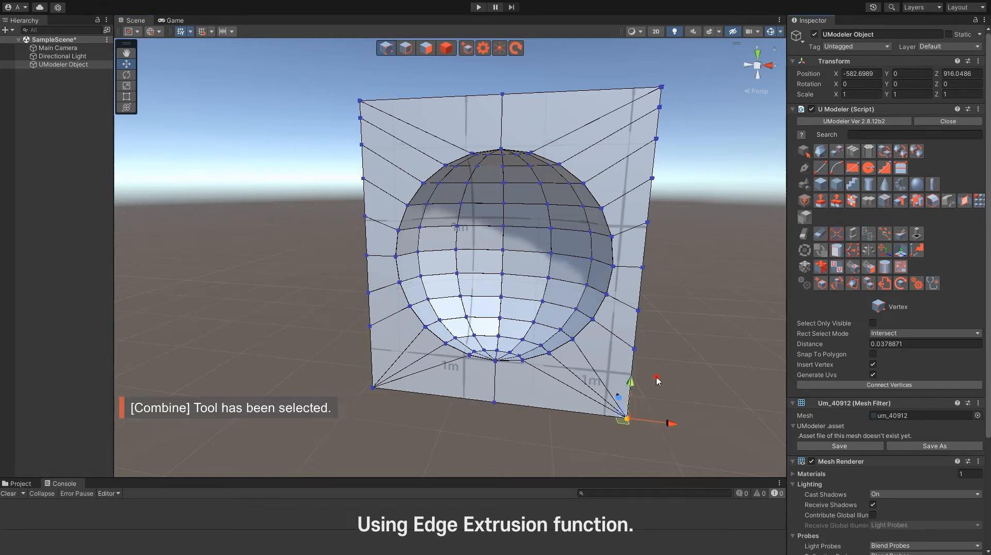
shift+click(627, 419)
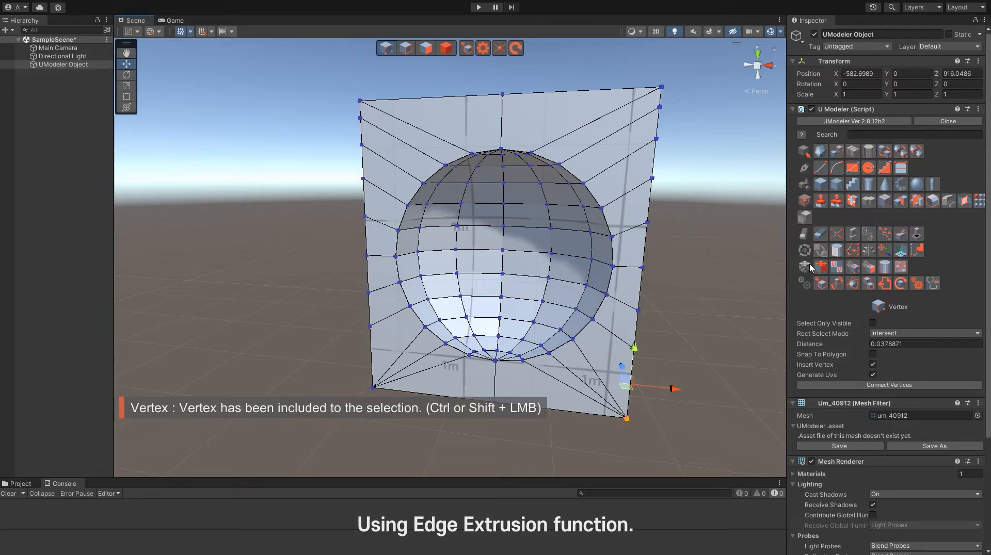
click(836, 234)
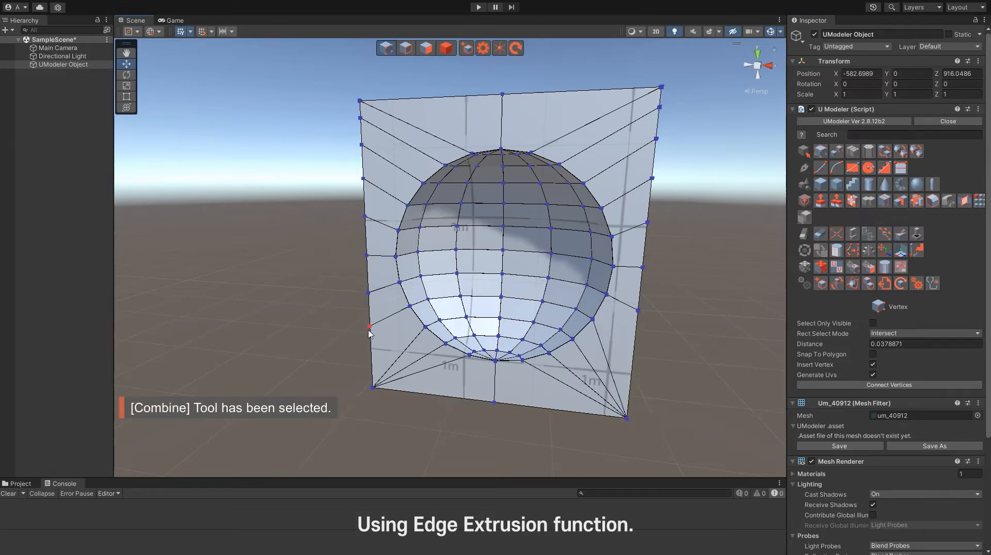
Step: Combine the remaining side vertices below the plate's middle into the lower-left and lower-right corners
shift+click(372, 388)
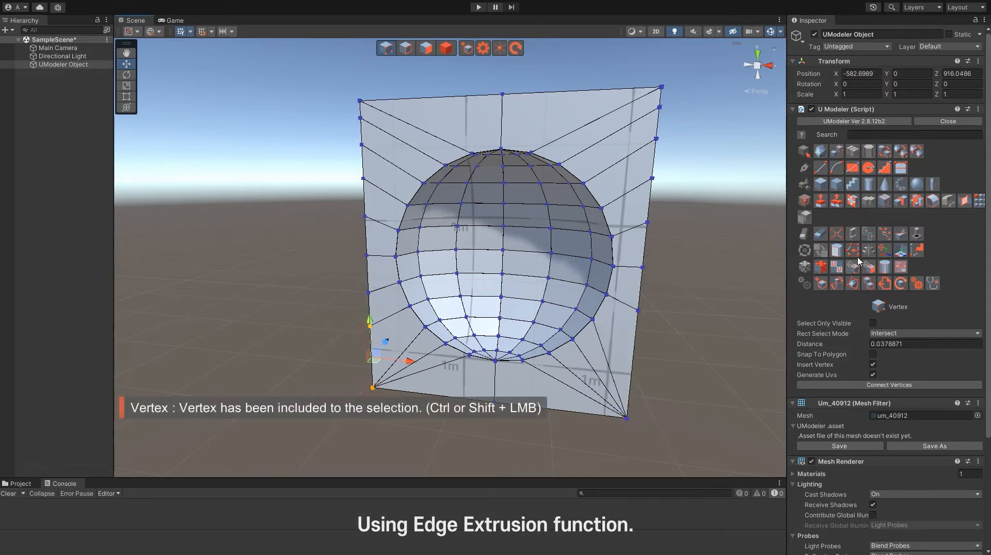
click(840, 235)
shift+click(626, 418)
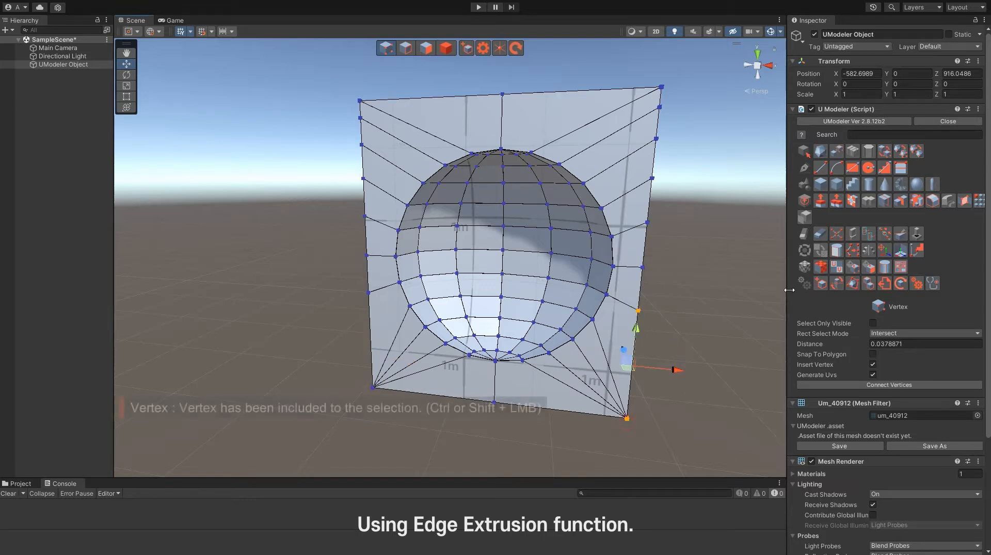
click(821, 234)
shift+click(370, 389)
click(837, 235)
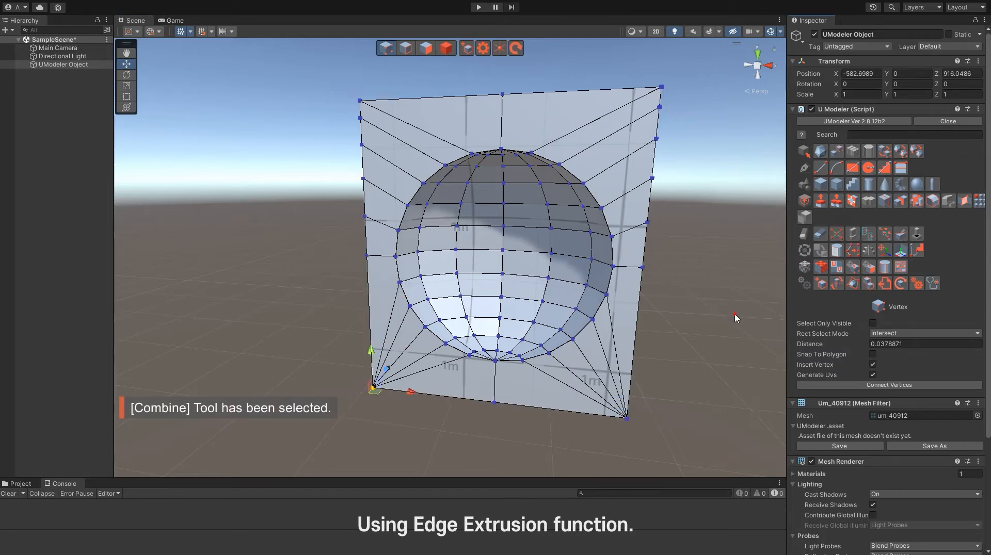
Step: Combine the four right-side vertices above the plate's middle one by one into the upper-right corner
right_drag(690, 294, 684, 273)
scroll(686, 250, up, 2)
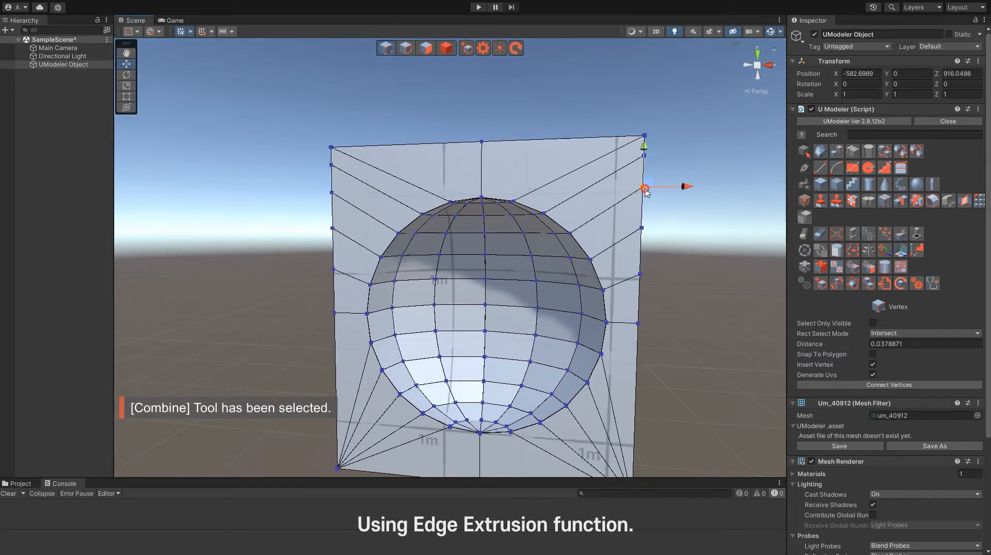
shift+click(644, 156)
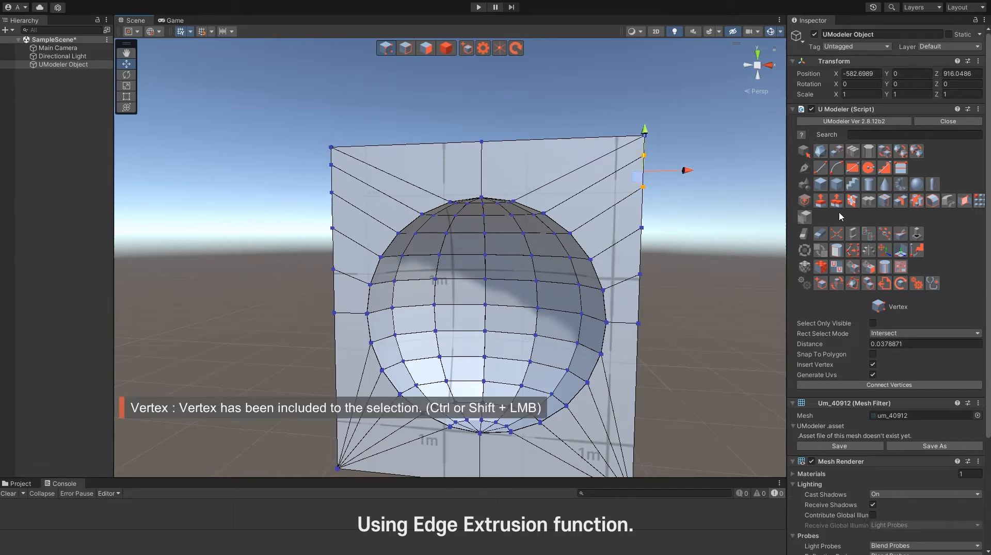
click(837, 235)
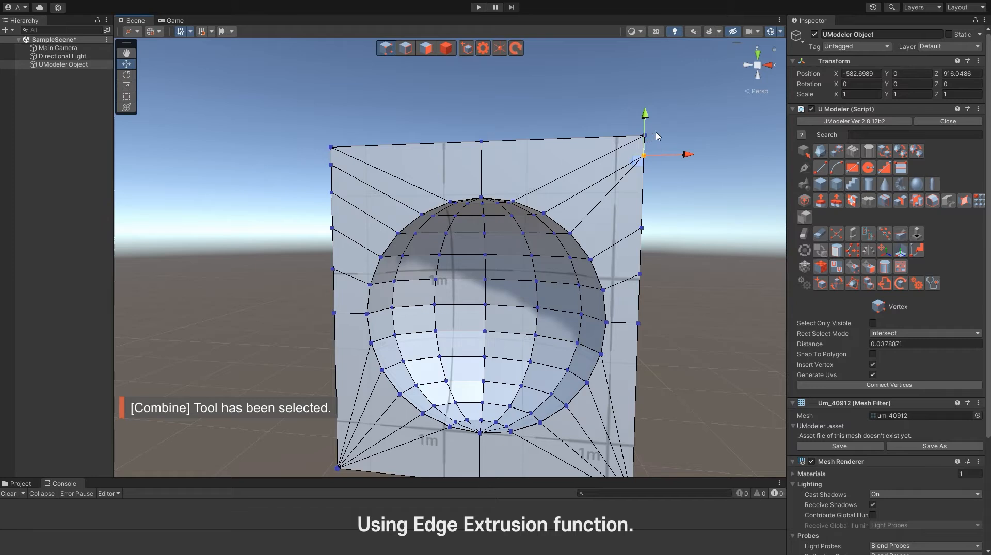
shift+drag(664, 151, 666, 153)
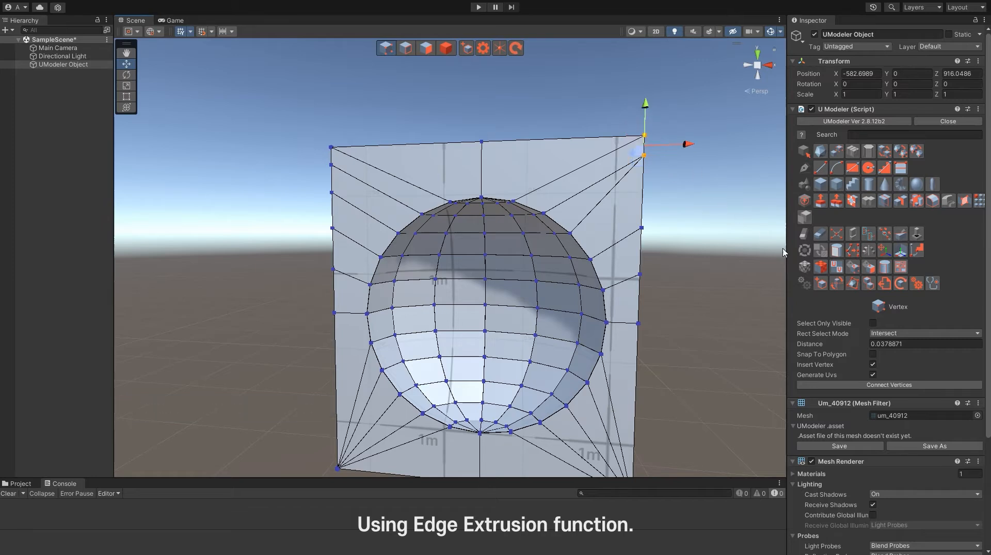
click(836, 249)
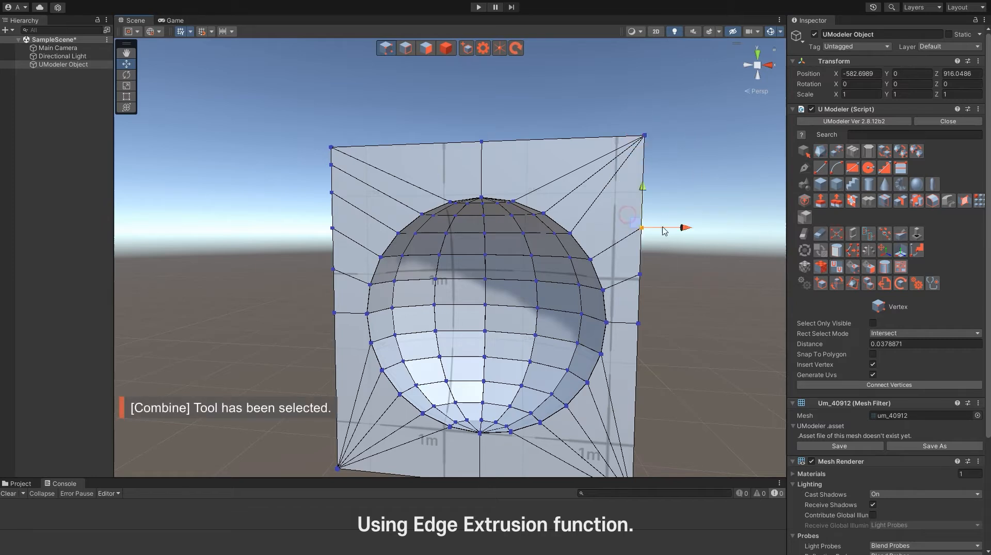
shift+drag(672, 160, 632, 122)
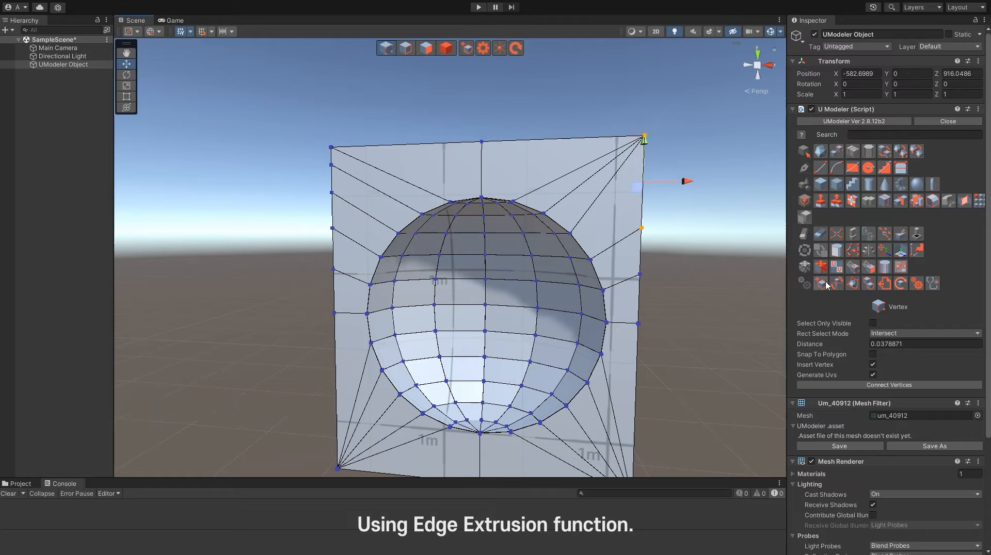
click(837, 235)
click(641, 276)
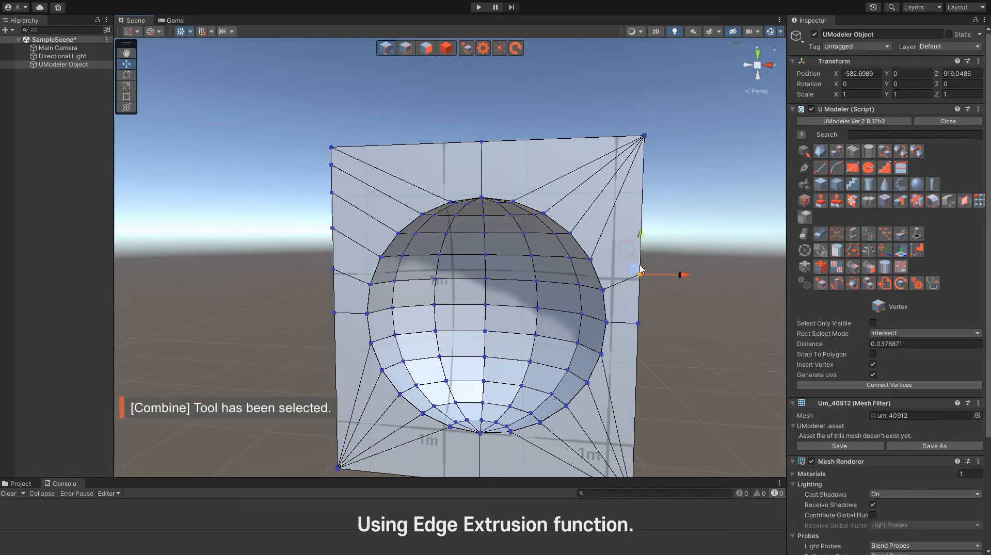
click(838, 237)
Step: Combine the four left-side vertices above the plate's middle one by one into the upper-left corner
drag(310, 150, 342, 186)
click(836, 235)
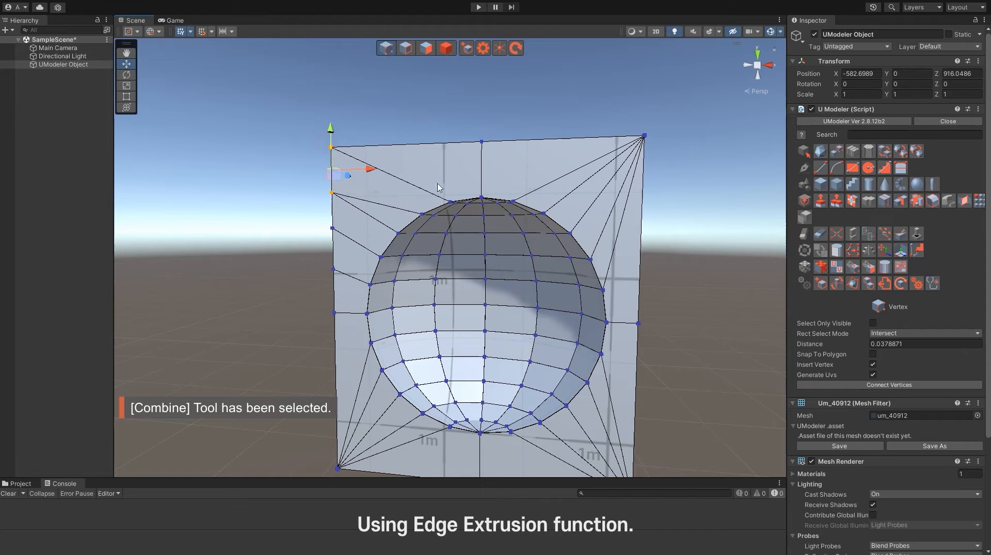
click(837, 238)
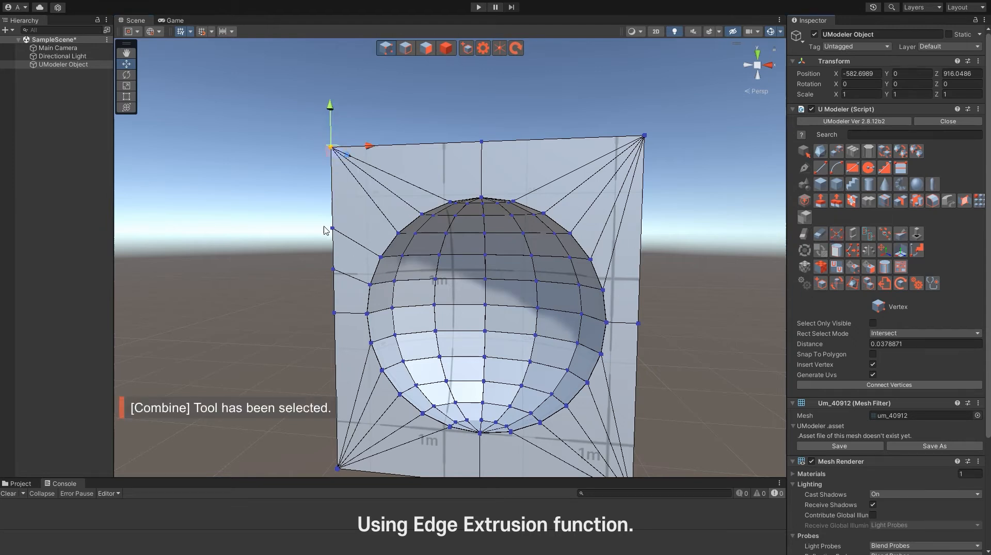
drag(326, 256, 342, 276)
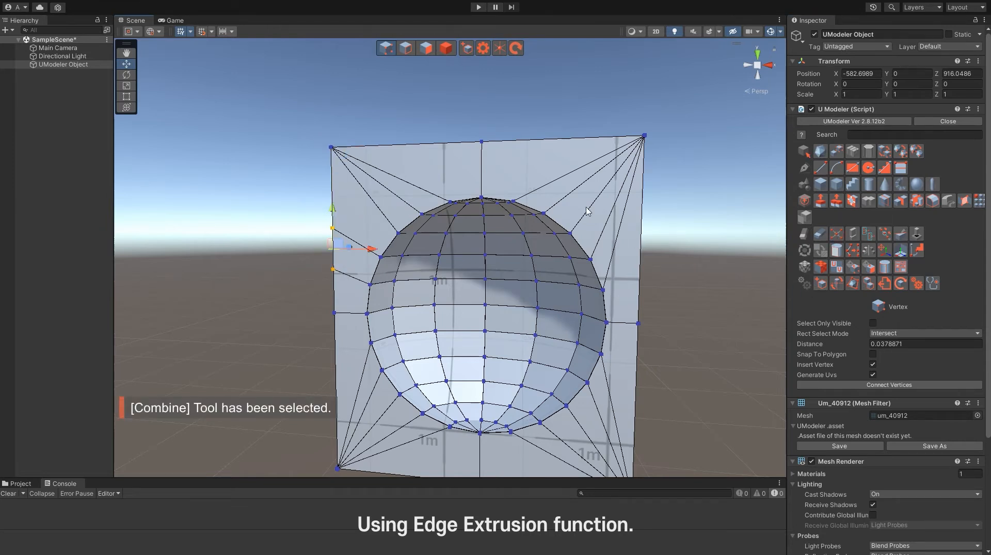
click(837, 235)
drag(291, 212, 334, 235)
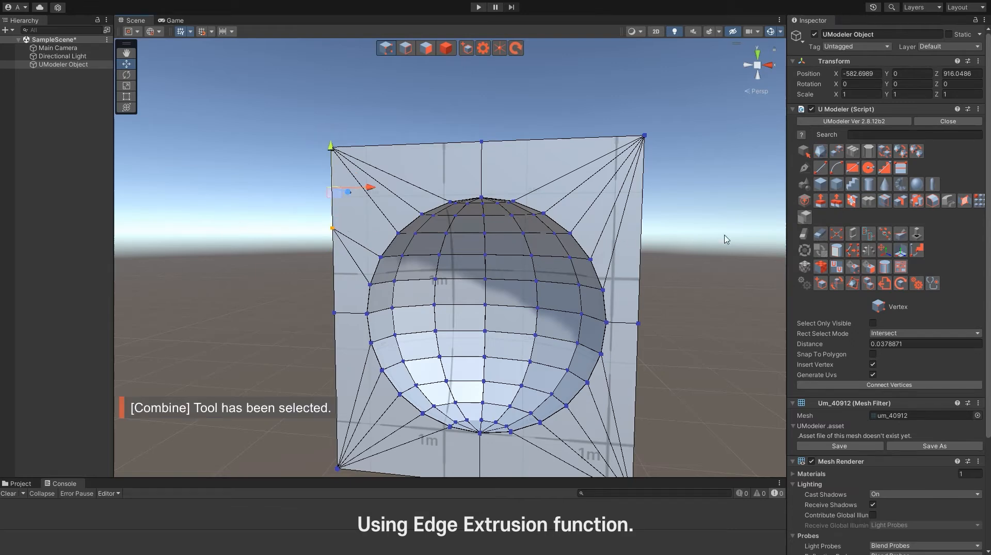
click(834, 235)
Step: Switch to edge selection and select all the outer border edges around the square plate
right_drag(609, 263, 499, 276)
key(shift+2)
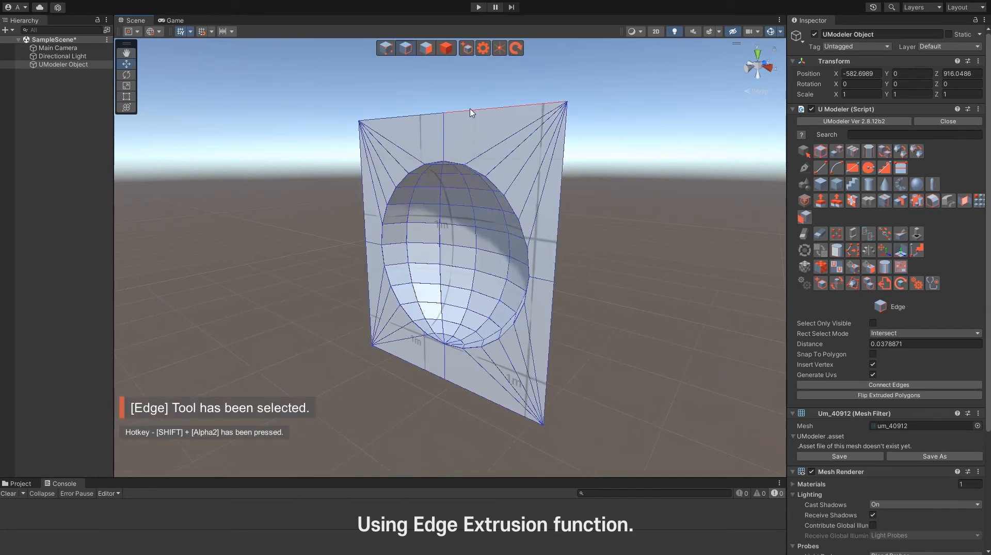
double_click(470, 109)
click(598, 164)
double_click(486, 109)
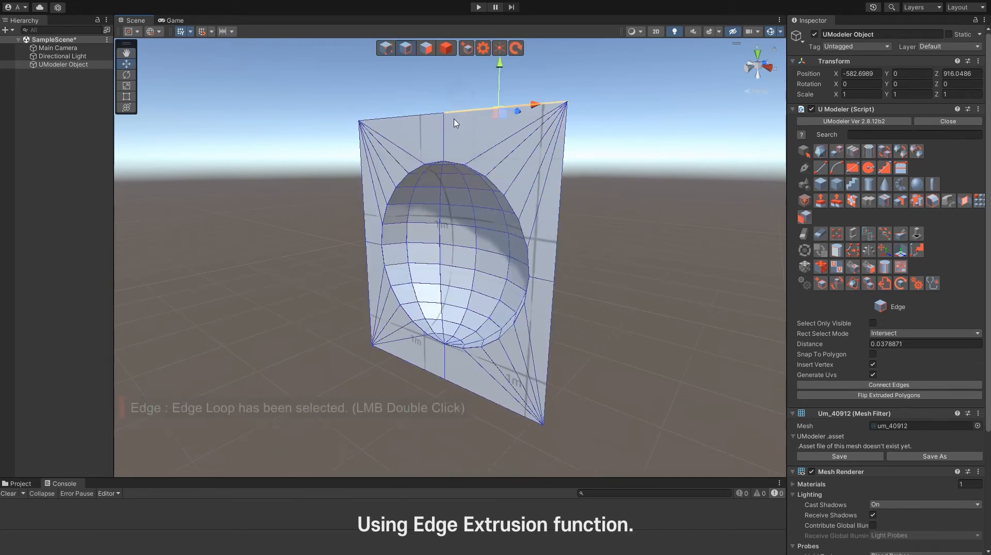
shift+click(404, 117)
shift+click(363, 206)
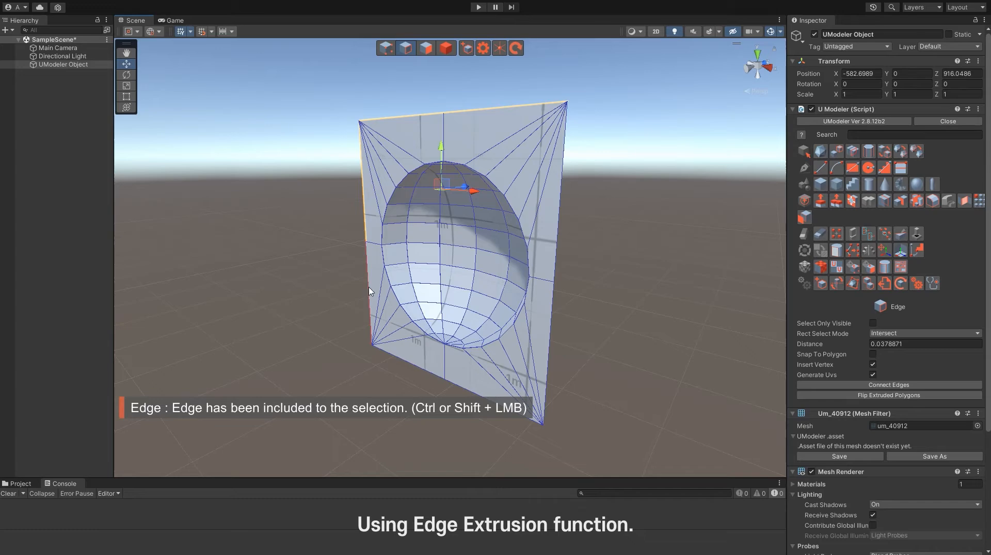
shift+click(412, 369)
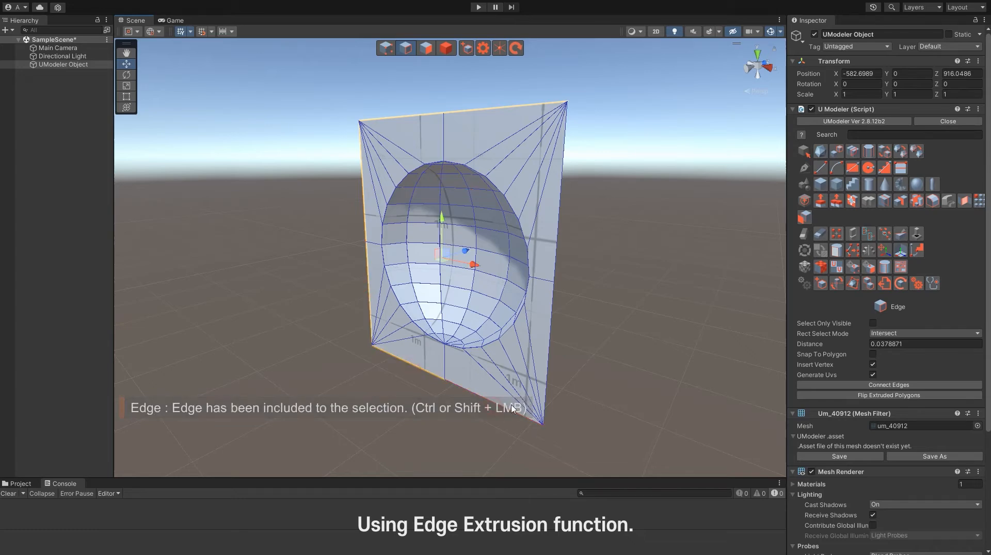
shift+click(548, 361)
Step: Extrude the selected border edges straight back by about 0.5 to form the block's side walls, and clear the selection
alt+drag(552, 248, 536, 308)
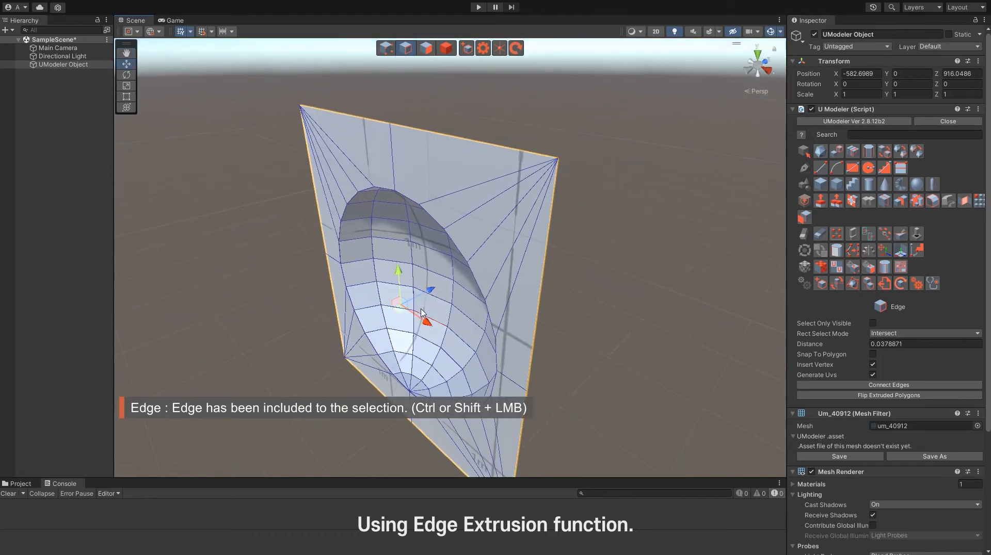
shift+drag(426, 294, 487, 285)
click(677, 327)
Step: Select the block's upper back edges and move them about 0.22 toward the front, undoing the unwanted extra change
alt+drag(543, 302, 369, 171)
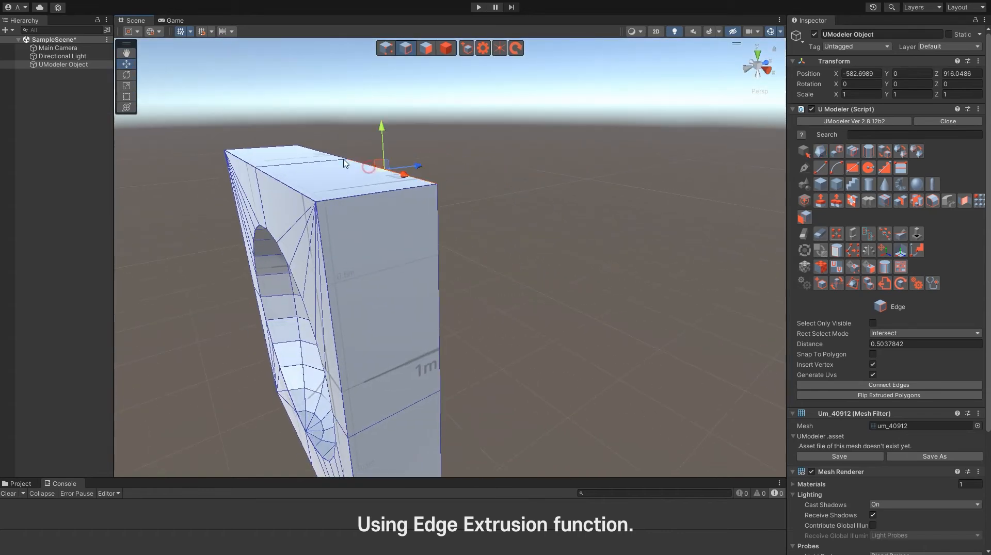
shift+click(324, 158)
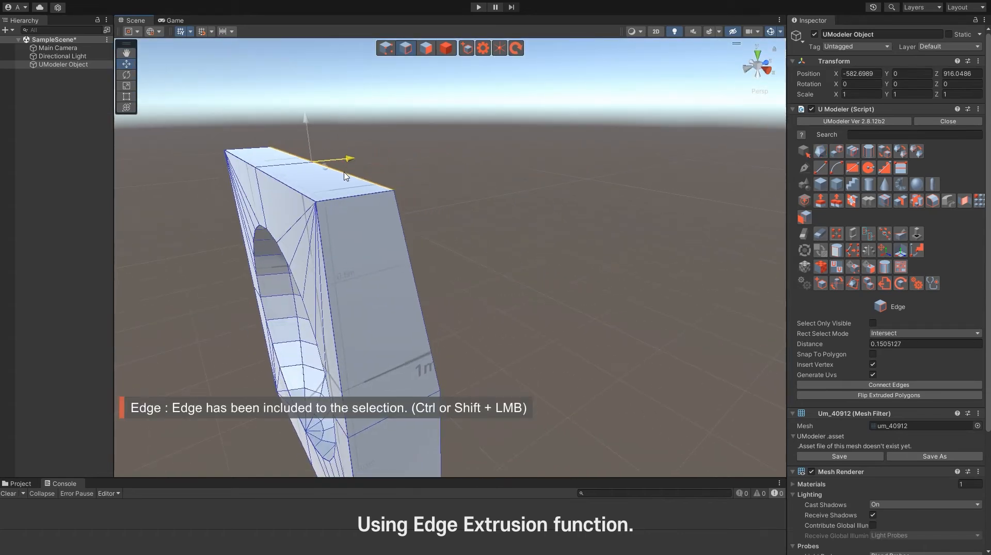
mouse_move(471, 331)
alt+mouse_down()
mouse_move(377, 340)
mouse_move(409, 332)
mouse_move(442, 288)
mouse_move(506, 311)
mouse_move(484, 340)
alt+mouse_up()
key(ctrl+z)
Step: Select the block's lower back edges and move them about 0.22 toward the rear
alt+drag(564, 382, 423, 375)
shift+click(417, 351)
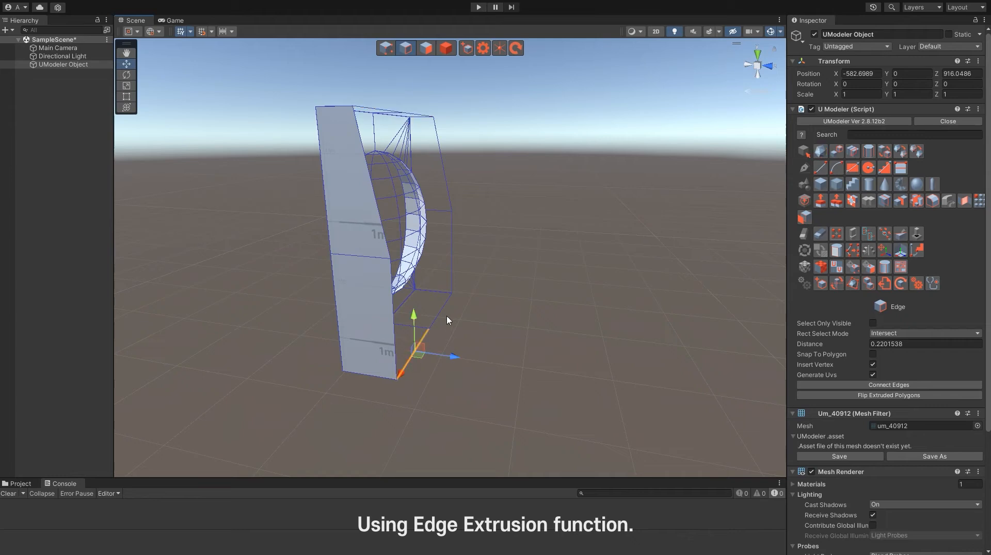
shift+drag(461, 334, 481, 336)
alt+drag(548, 372, 568, 342)
Step: Erase the leftover horizontal middle edges beside the cavity on the front face and across both side walls
key(shift+1)
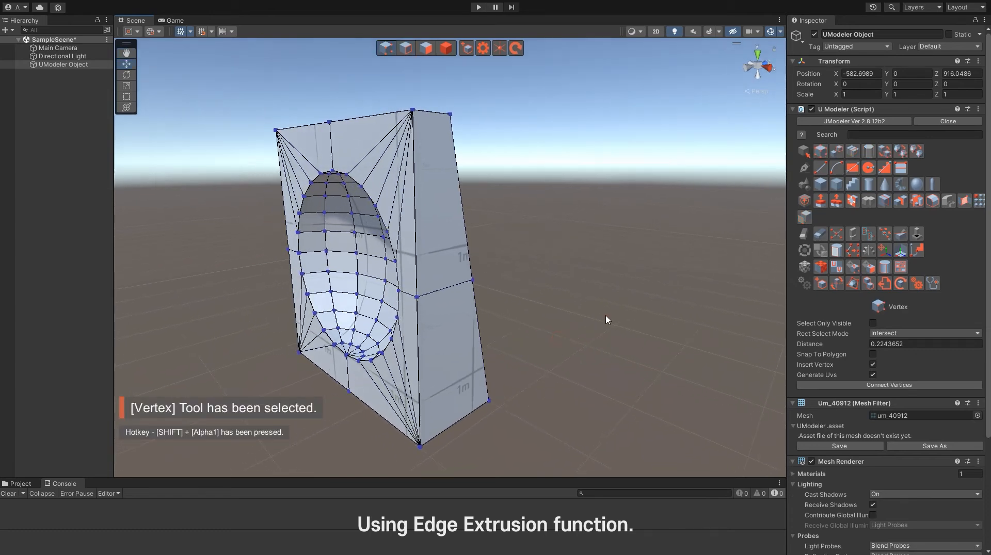
click(821, 236)
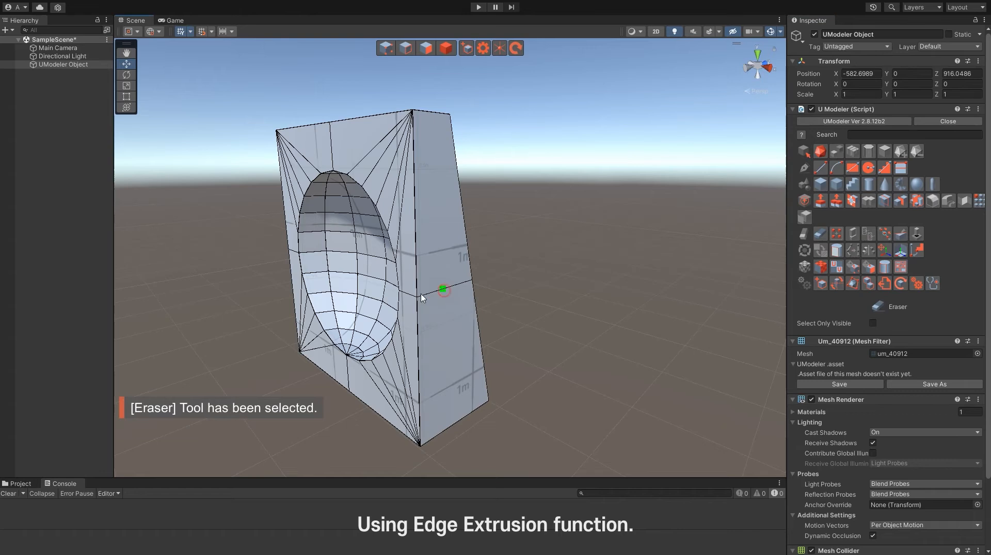
alt+drag(432, 294, 571, 311)
key(shift+1)
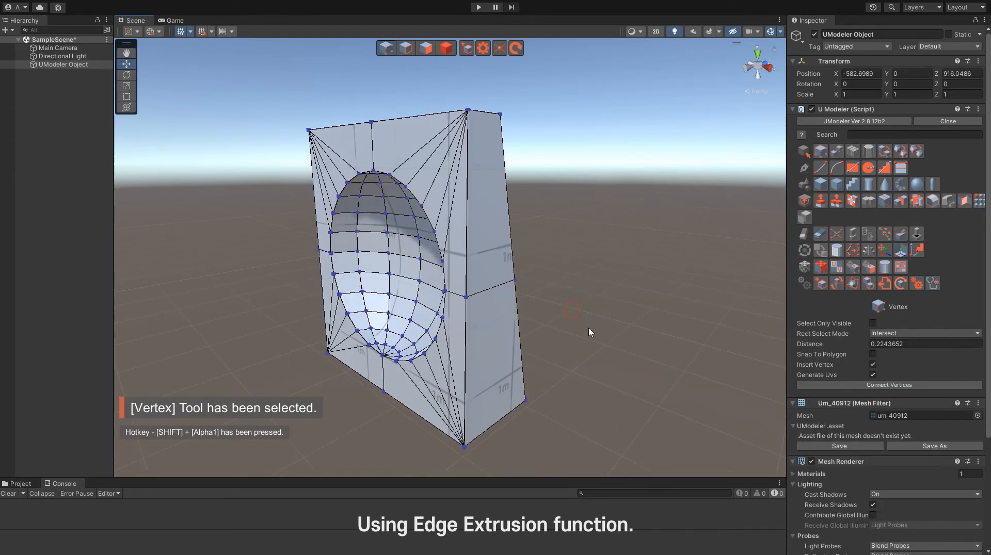
click(667, 270)
mouse_move(542, 301)
alt+mouse_down()
mouse_move(593, 299)
mouse_move(524, 310)
mouse_move(552, 307)
mouse_move(398, 289)
mouse_move(557, 305)
alt+mouse_up()
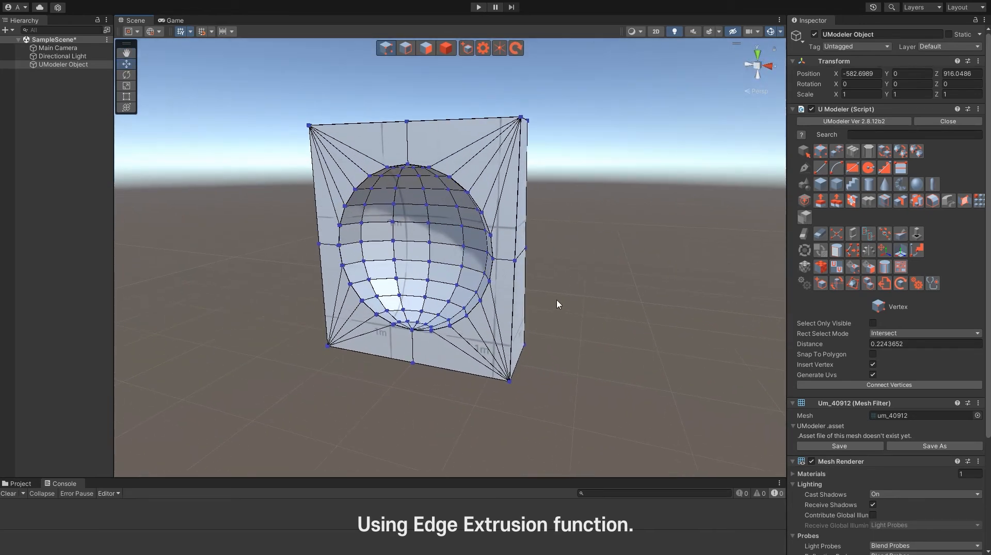
scroll(559, 290, up, 3)
click(821, 233)
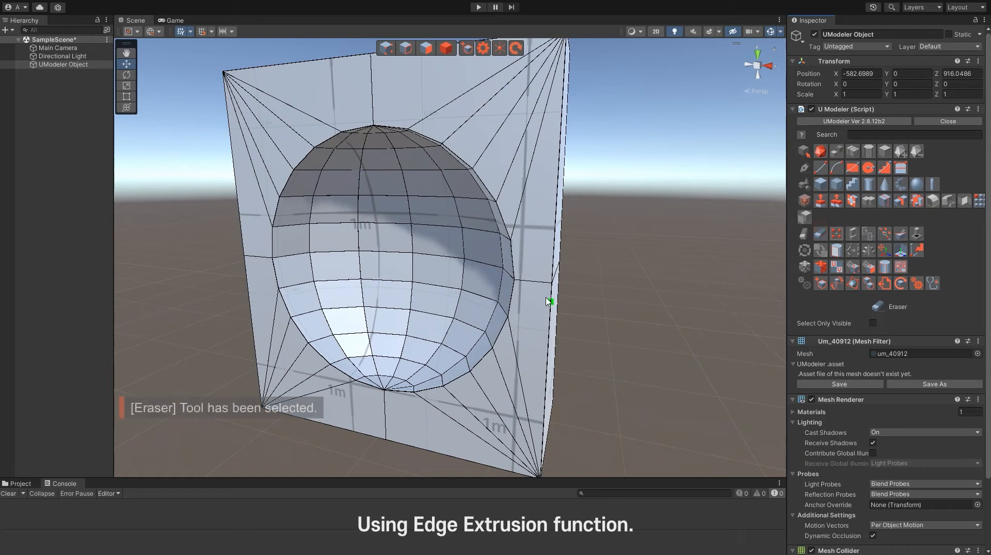
click(537, 281)
mouse_move(580, 303)
alt+mouse_down()
mouse_move(450, 268)
mouse_move(491, 289)
mouse_move(488, 279)
mouse_move(486, 291)
alt+mouse_up()
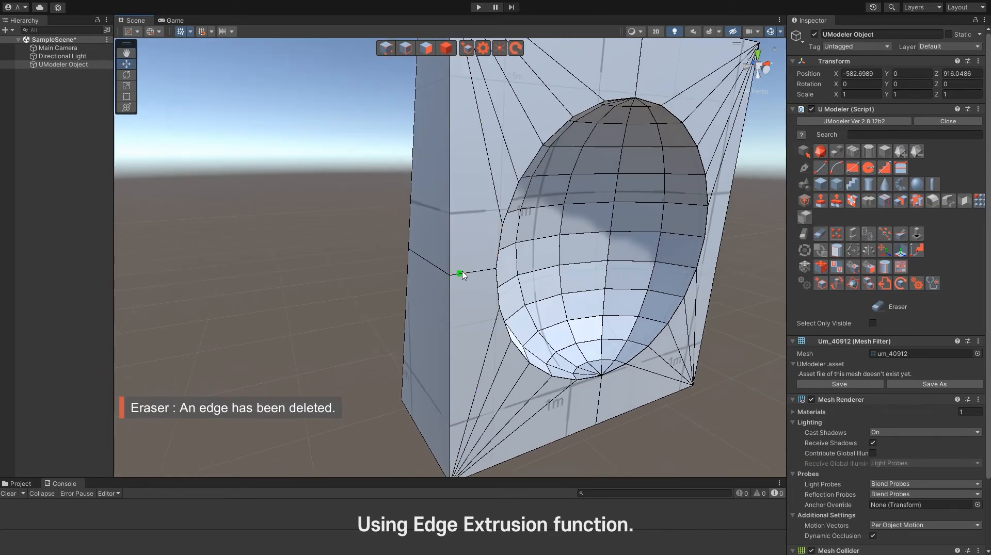
click(434, 269)
mouse_move(432, 292)
alt+mouse_down()
mouse_move(359, 281)
mouse_move(342, 295)
mouse_move(500, 310)
alt+mouse_up()
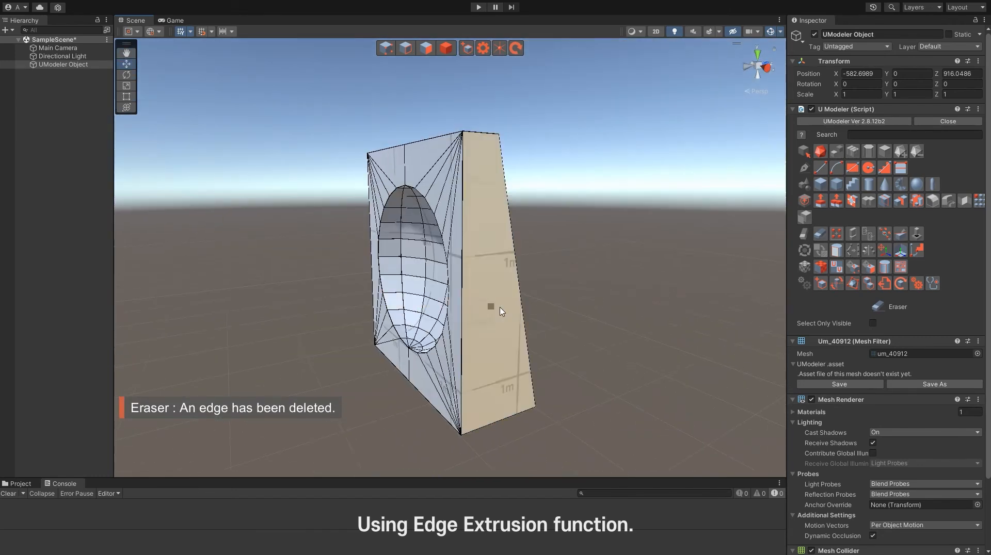
Step: Select the block's lower back vertices and move them about 0.29 toward the rear, then clear the selection
key(shift+1)
alt+drag(577, 325, 431, 312)
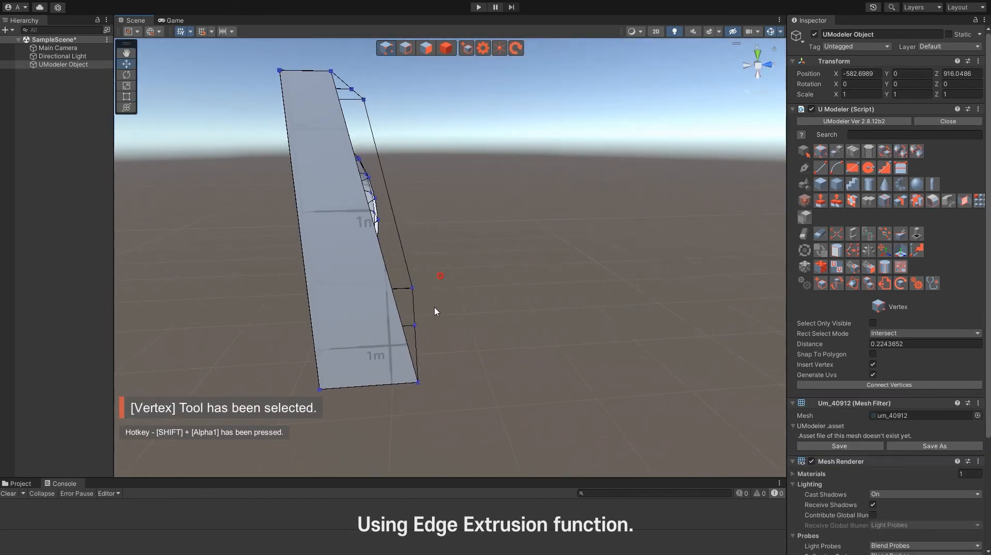
drag(394, 392, 393, 392)
right_drag(537, 374, 495, 245)
click(487, 382)
drag(493, 273, 444, 368)
drag(484, 301, 506, 301)
click(553, 349)
right_drag(553, 350, 432, 258)
Step: Select the two upper back edges and move them about 0.08 toward the front to narrow the block's top
key(shift+2)
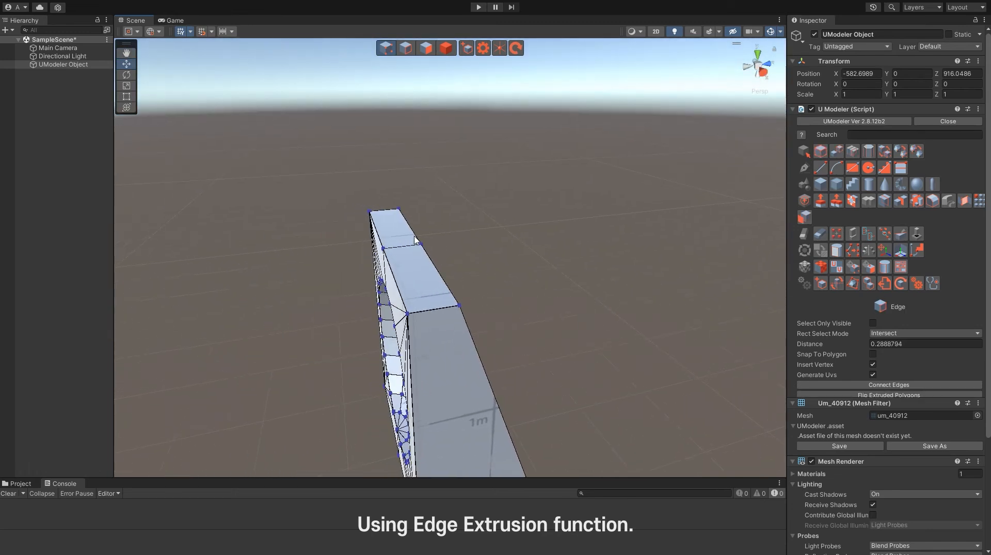
click(433, 257)
shift+click(443, 284)
alt+drag(443, 284, 540, 268)
drag(505, 143, 498, 144)
Step: Bridge each upper back edge with the lower back edge below it to close the block's open back
alt+drag(613, 239, 406, 306)
key(shift+2)
alt+drag(382, 253, 356, 276)
click(296, 122)
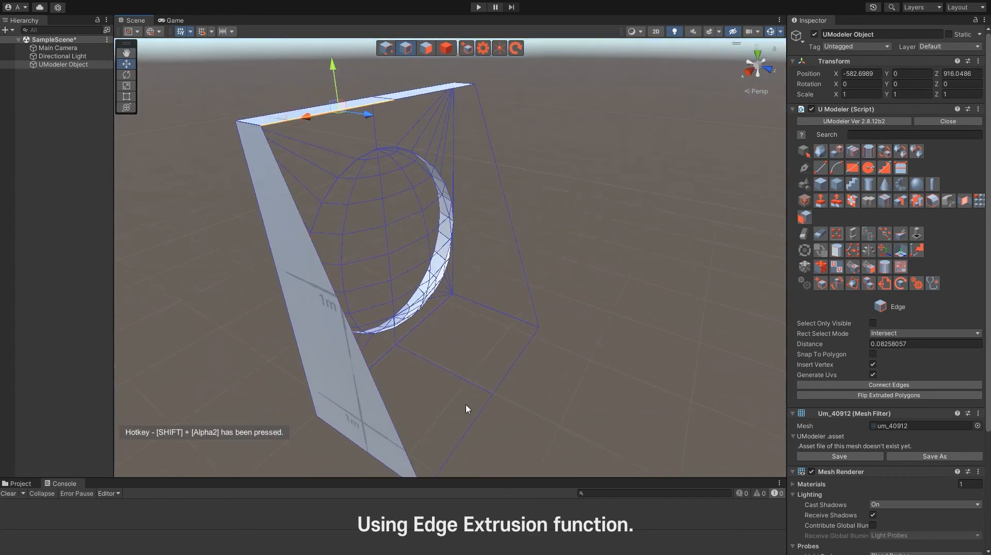
shift+click(469, 439)
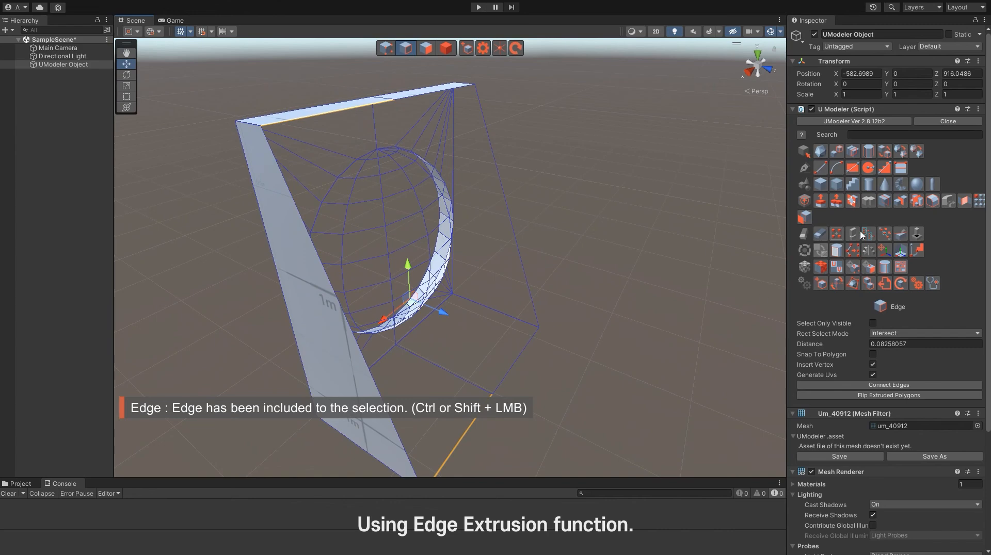
click(964, 202)
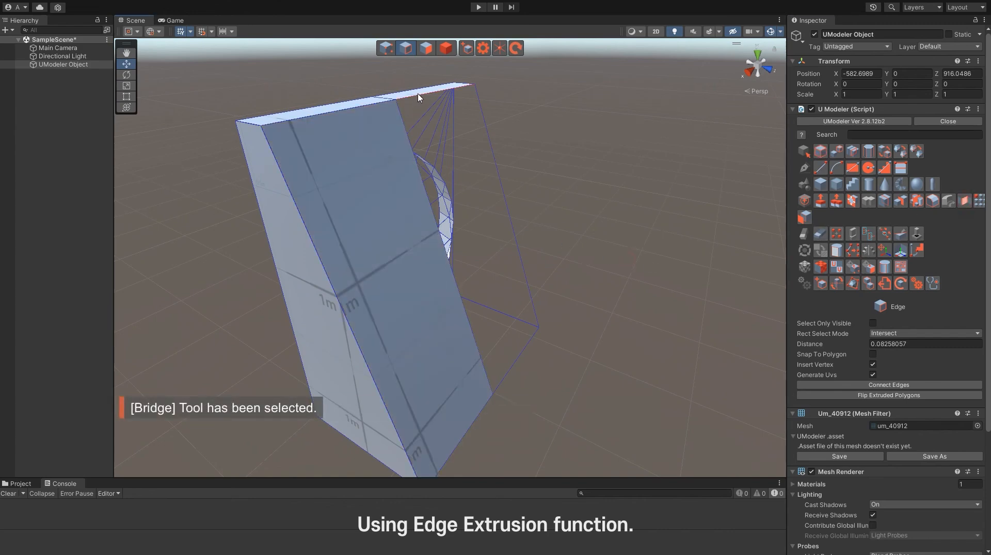
shift+click(520, 363)
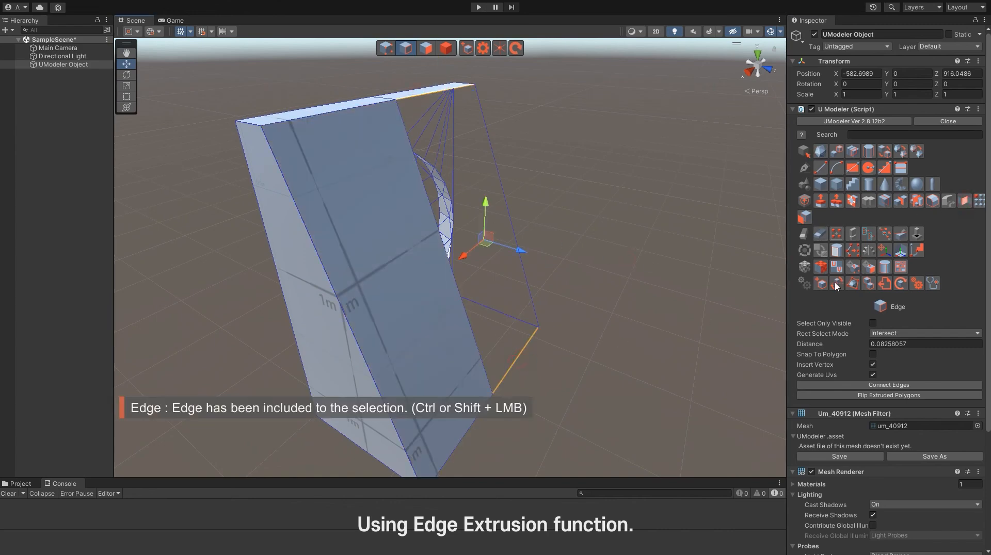
click(965, 201)
Step: Switch to polygon selection and select all the block's flat outer polygons around the cavity at the four corners
alt+drag(326, 314, 537, 297)
key(shift+3)
right_drag(447, 339, 551, 234)
key(w)
key(s)
drag(544, 113, 489, 177)
shift+drag(256, 117, 339, 169)
shift+drag(290, 386, 333, 360)
shift+drag(536, 432, 470, 378)
mouse_move(572, 371)
right_down()
mouse_move(374, 378)
mouse_move(553, 371)
right_up()
key(d)
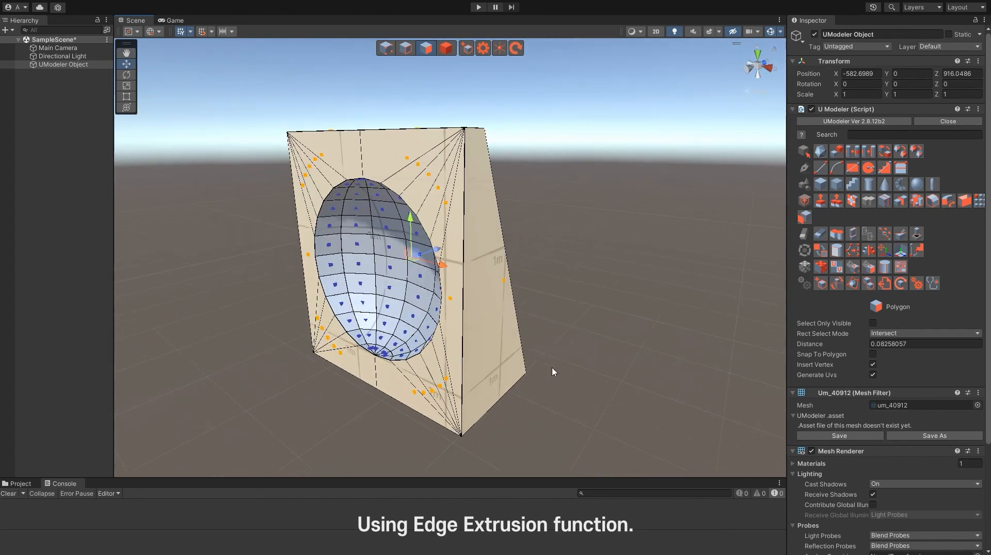
Step: Invert the selection to the cavity's polygons and assign them to a new smoothing group slot
click(884, 268)
right_drag(565, 330, 588, 331)
key(a)
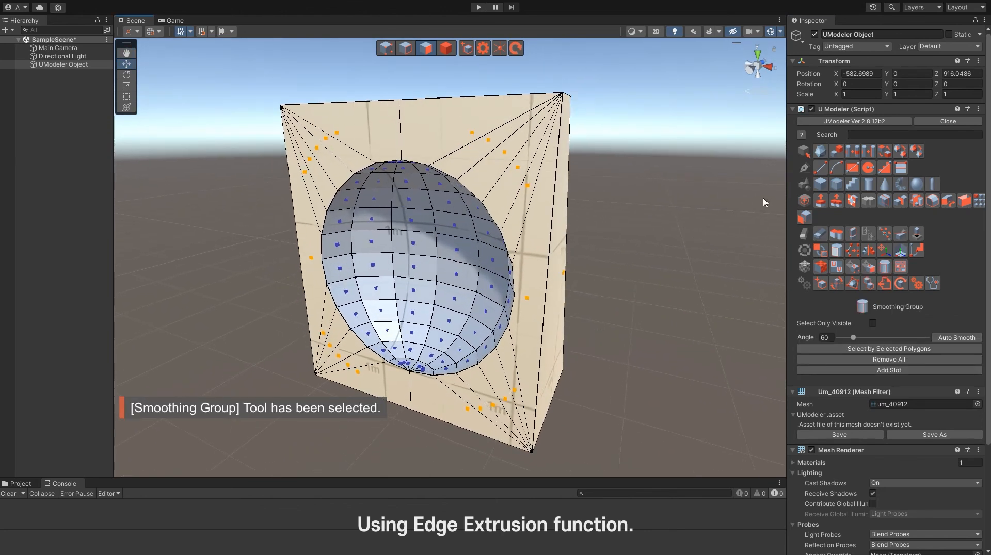
click(885, 151)
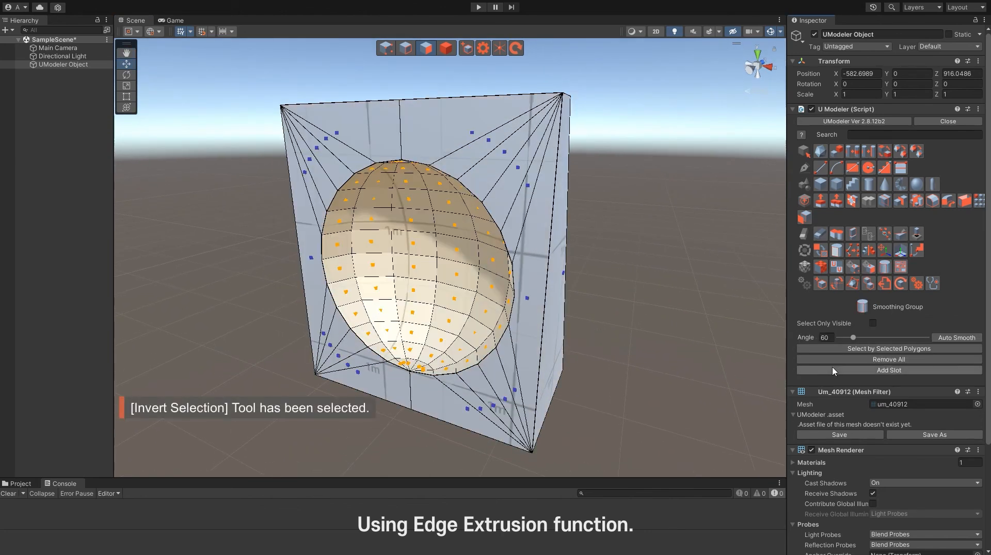
click(877, 370)
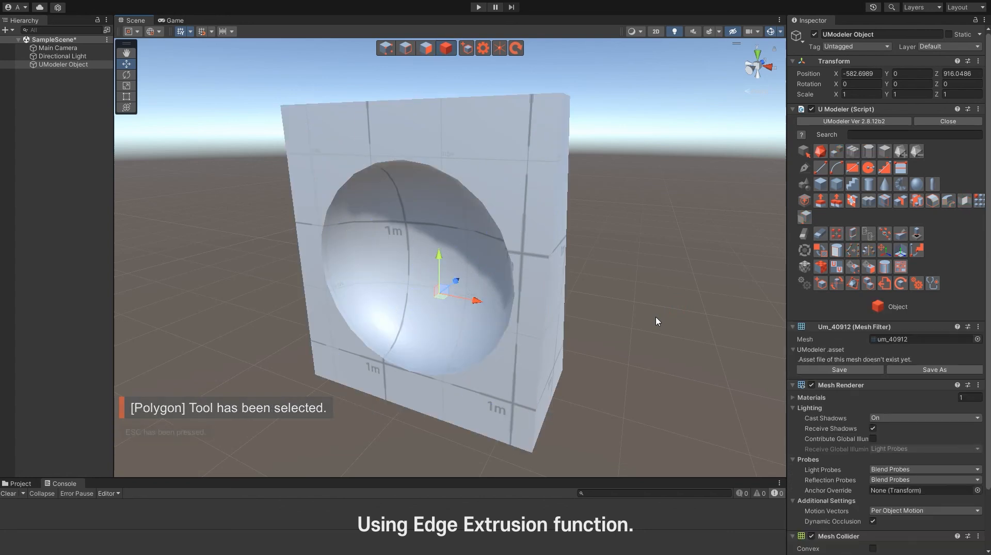